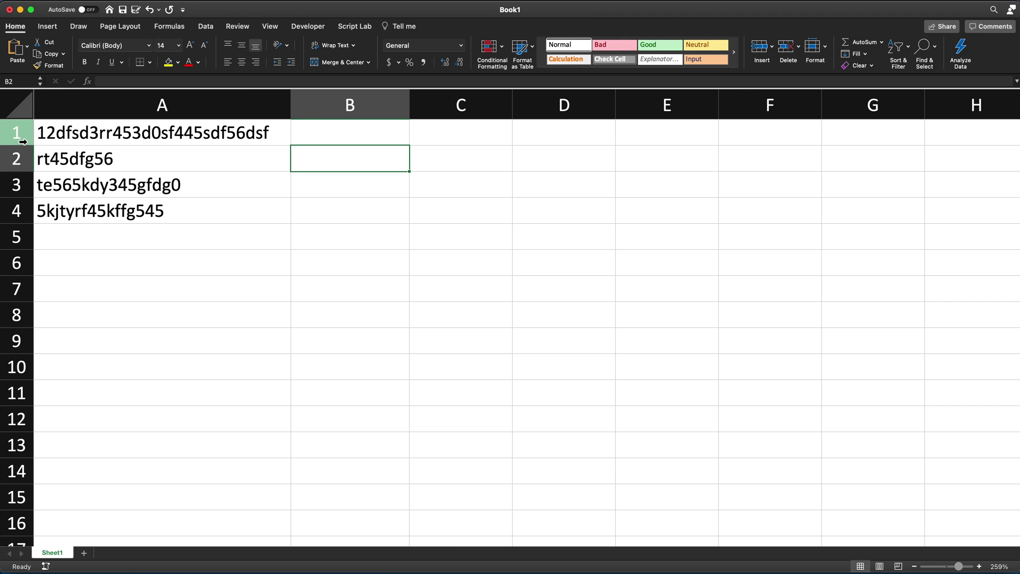
# Insert a blank row 1 so the strings move to A2:A5, then select B2
pyautogui.rightClick(19, 135)
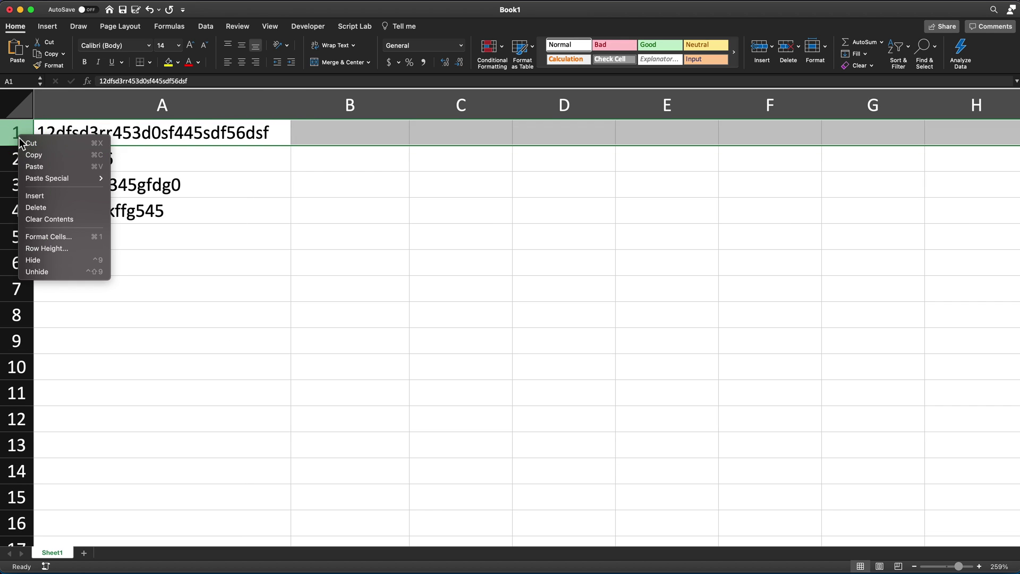
pyautogui.click(35, 195)
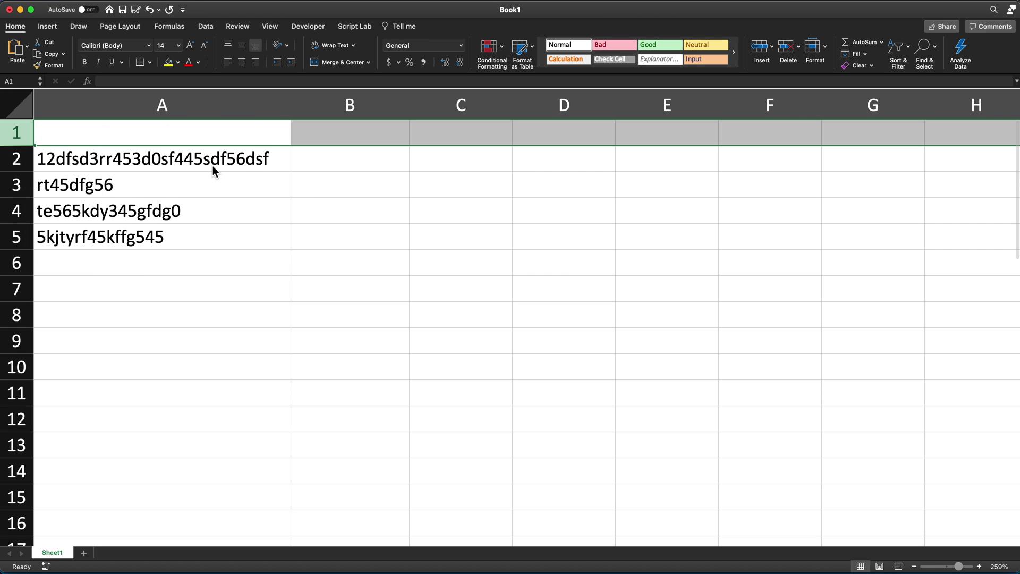
pyautogui.click(110, 143)
pyautogui.scroll(5, 127, 153)
pyautogui.scroll(1, 167, 179)
pyautogui.click(456, 183)
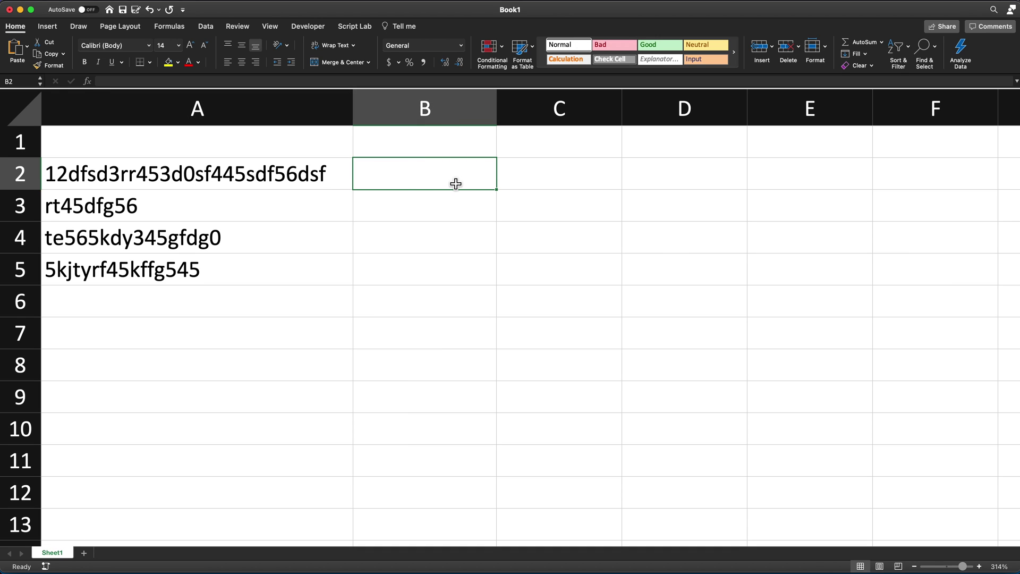
# Enter the example 'dfsdrrdsfsdfdsf' in B2 and widen column B to fit it
pyautogui.write('df')
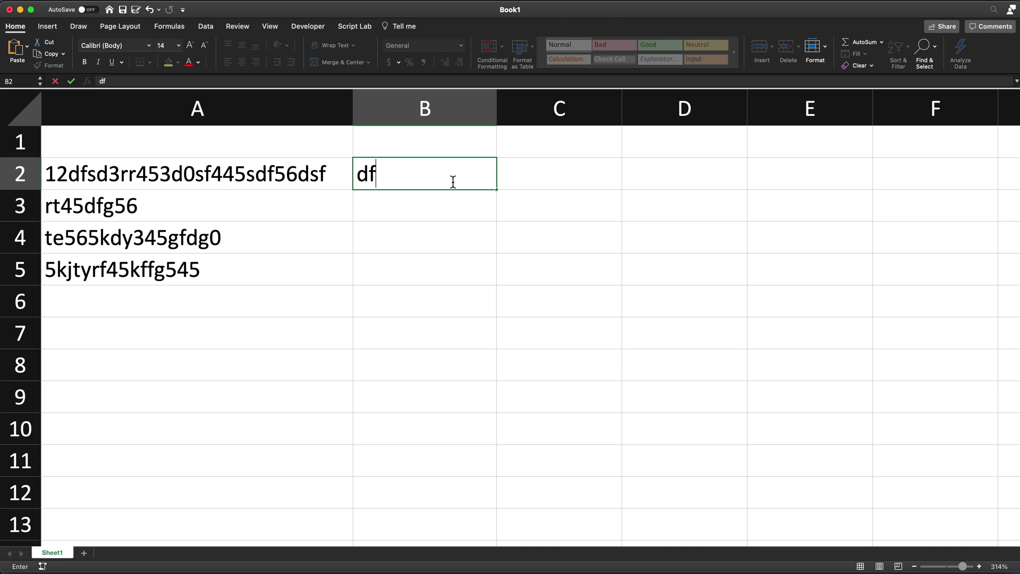
pyautogui.write('sdrrdsfsdfdsf')
pyautogui.press('Return')
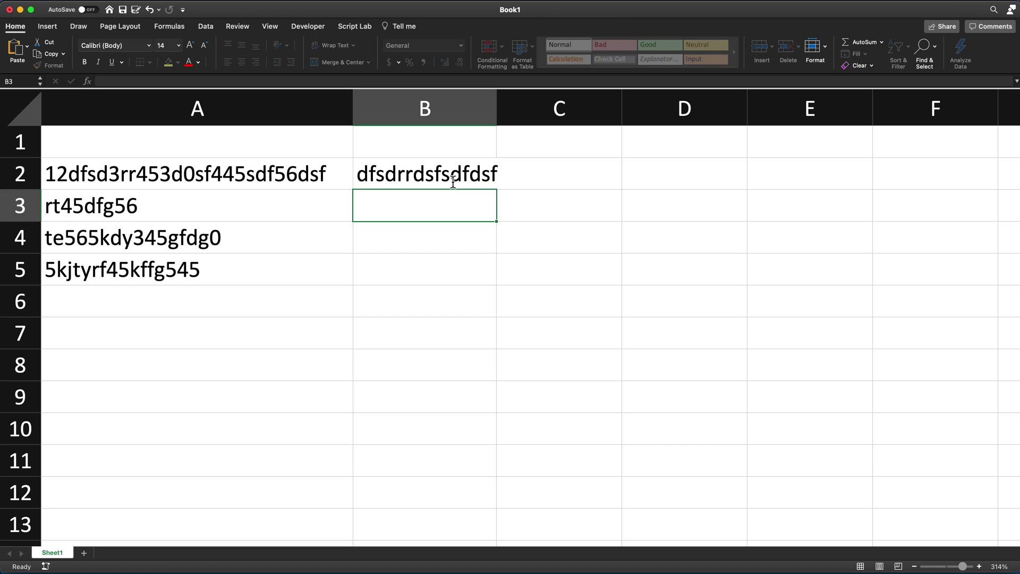
pyautogui.moveTo(497, 113); pyautogui.dragTo(542, 111)
pyautogui.click(170, 174)
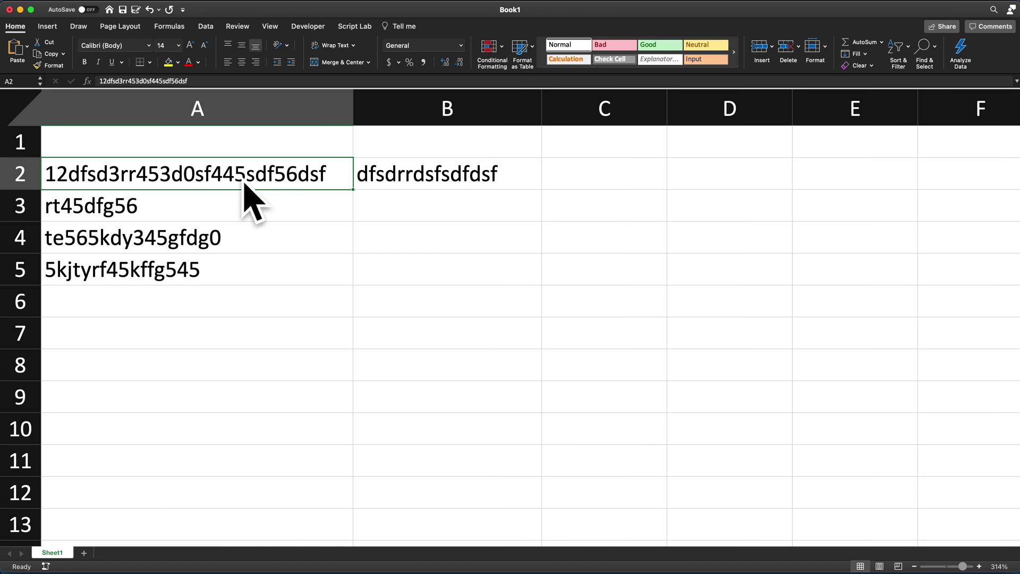
pyautogui.press('Right')
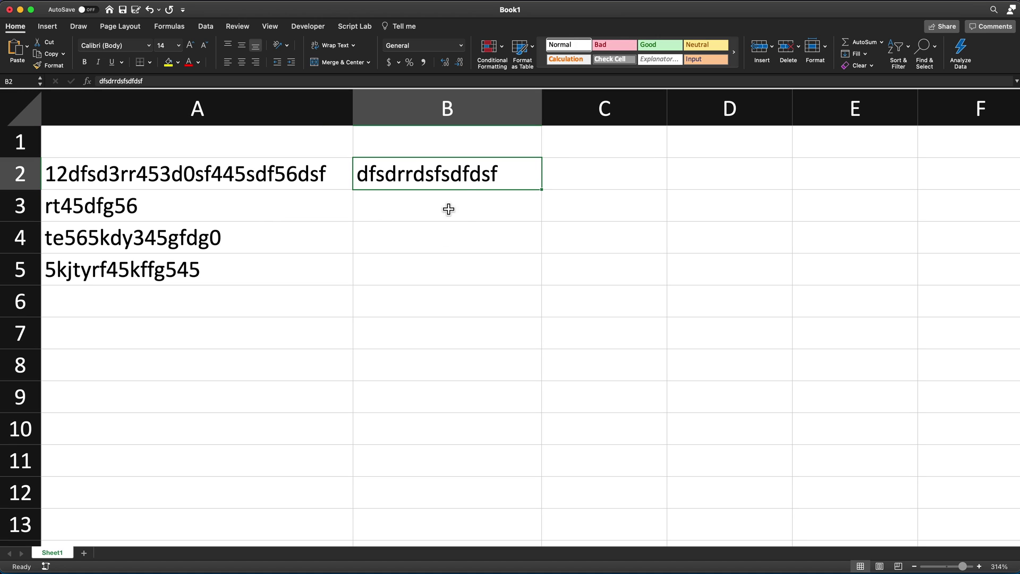
# Flash Fill B3:B5 from the B2 example and check the results against A4 and A5
pyautogui.click(453, 208)
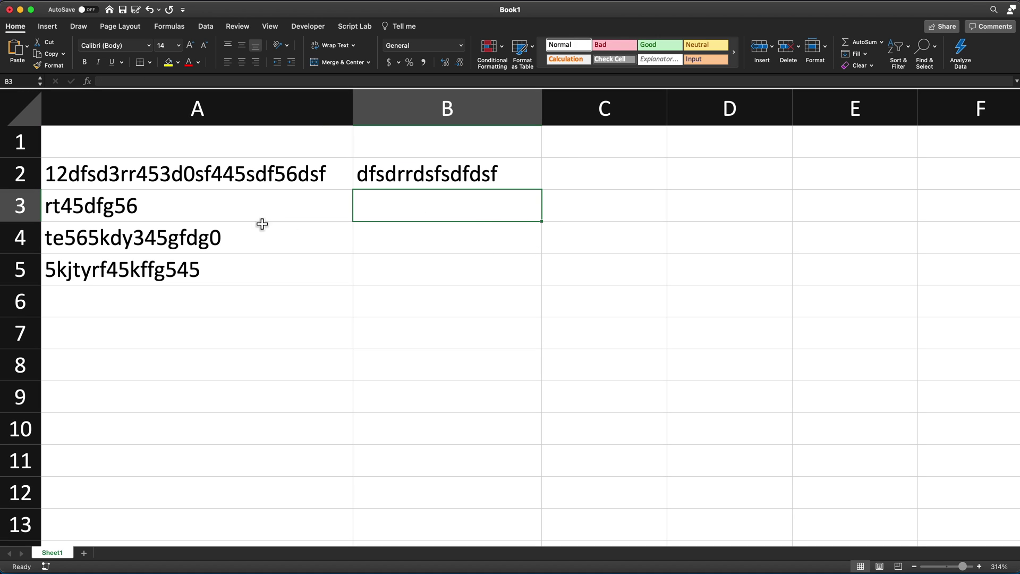
pyautogui.click(207, 30)
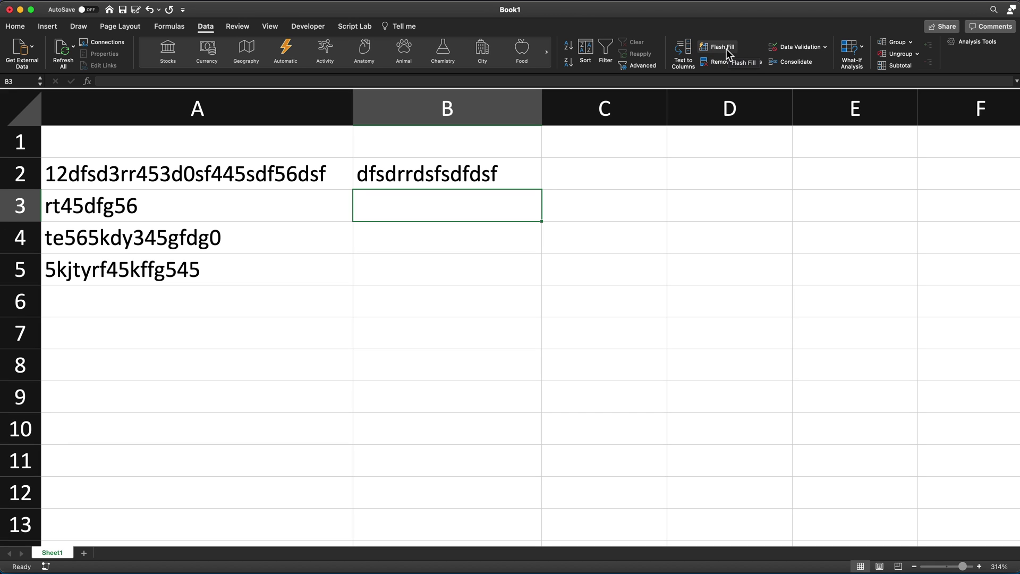
pyautogui.click(722, 49)
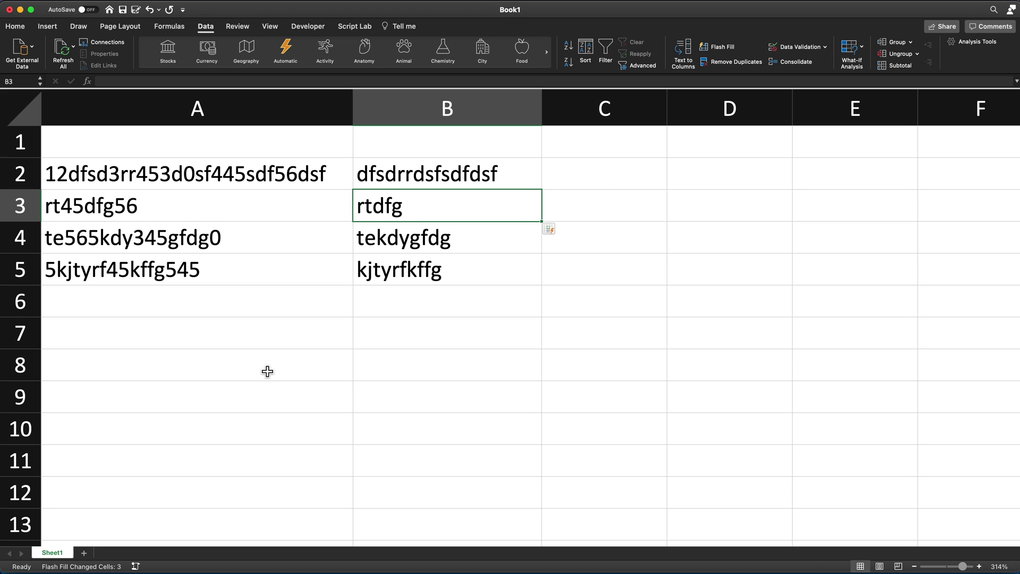
pyautogui.click(129, 250)
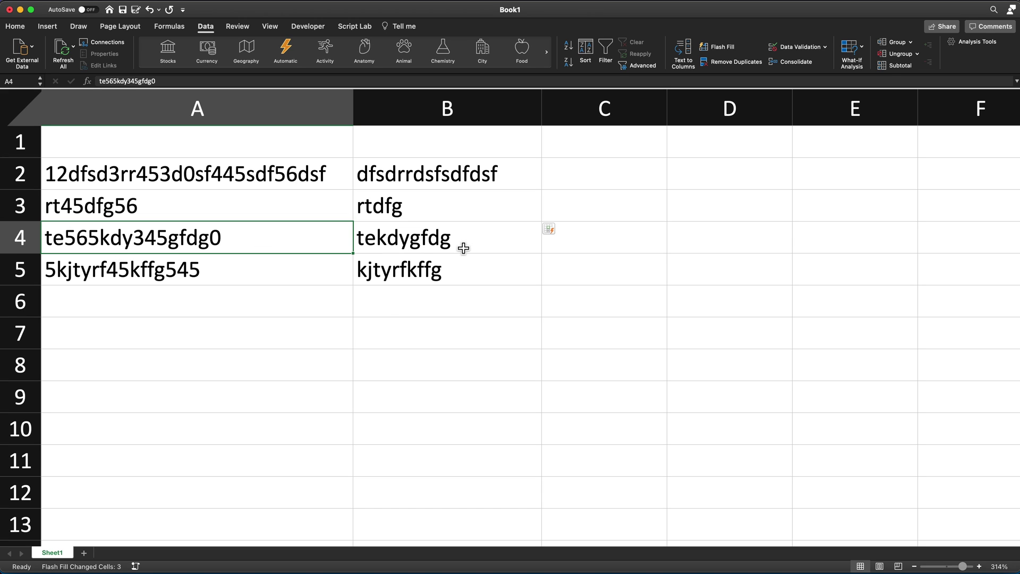
pyautogui.click(126, 275)
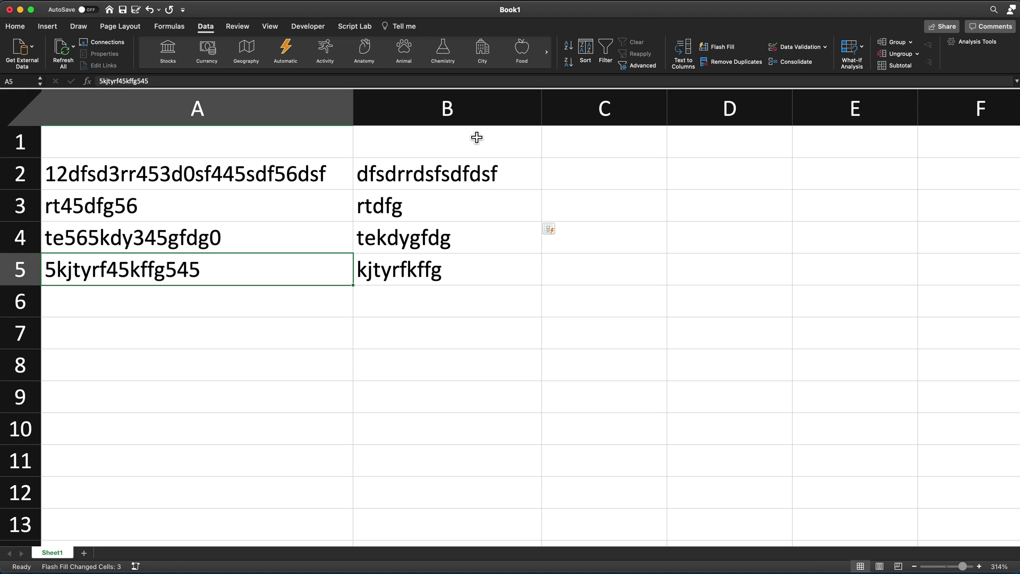
# Delete column B to remove the Flash Fill results
pyautogui.click(445, 110)
pyautogui.rightClick(442, 106)
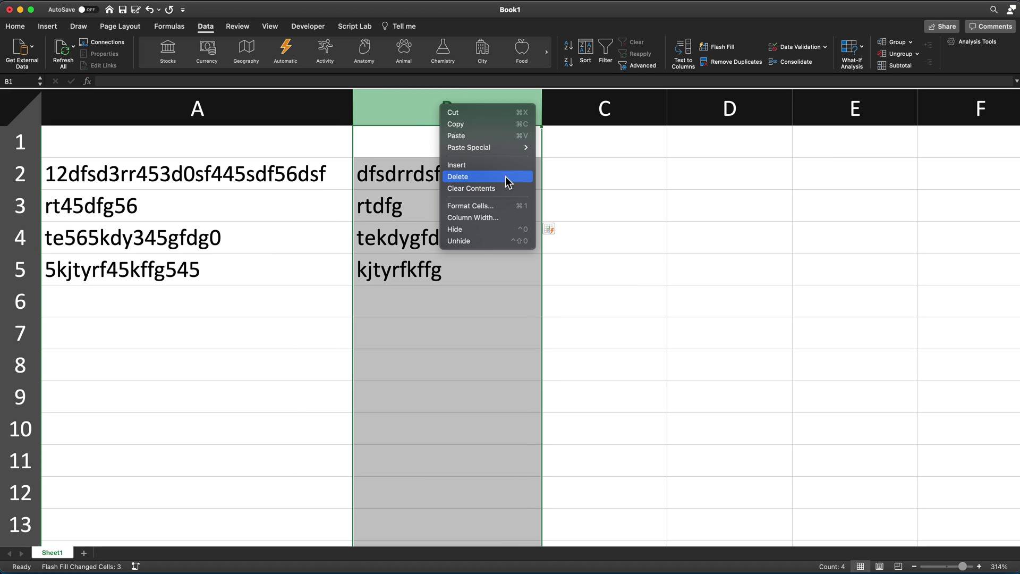
pyautogui.click(455, 177)
# Enter =SEQUENCE(20) in B2 and check the 1–20 spill down column B
pyautogui.click(398, 171)
pyautogui.scroll(-3, 398, 168)
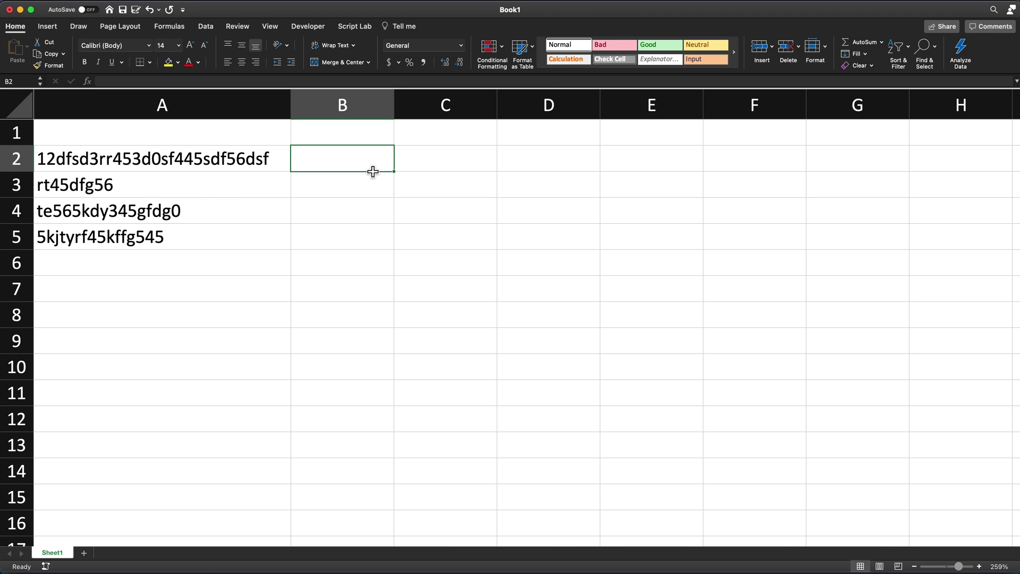
pyautogui.write('=')
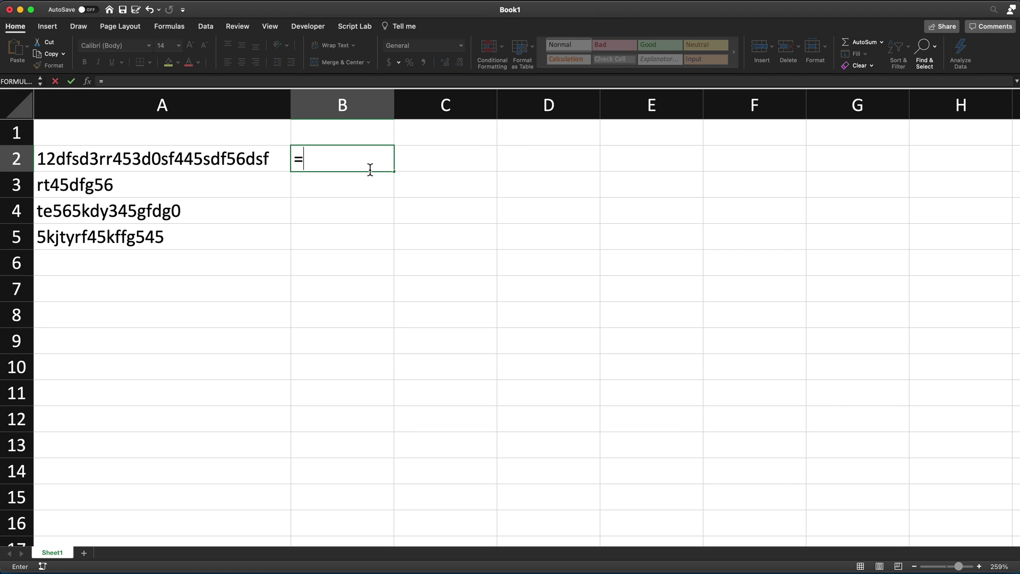
pyautogui.write('seq')
pyautogui.press('Tab')
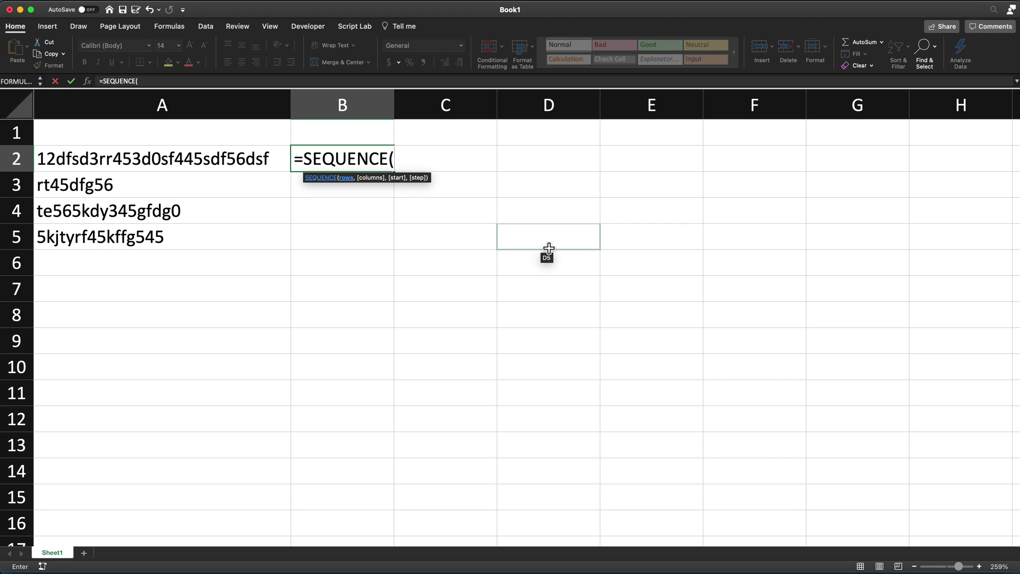
pyautogui.write('20)')
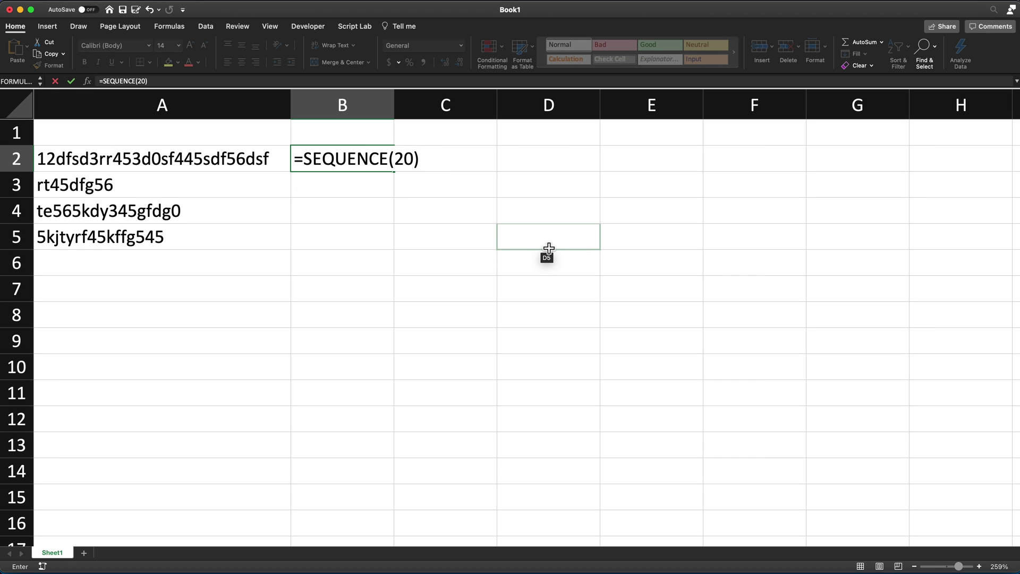
pyautogui.press('Return')
pyautogui.scroll(-1, 369, 190)
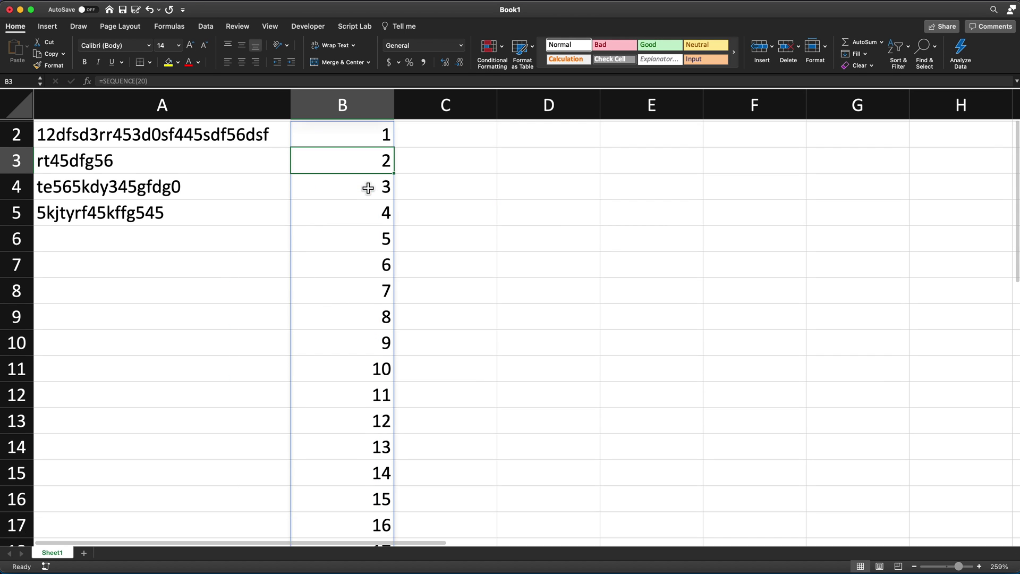
pyautogui.scroll(-5, 369, 188)
pyautogui.scroll(4, 390, 269)
pyautogui.scroll(2, 388, 202)
pyautogui.scroll(-7, 412, 271)
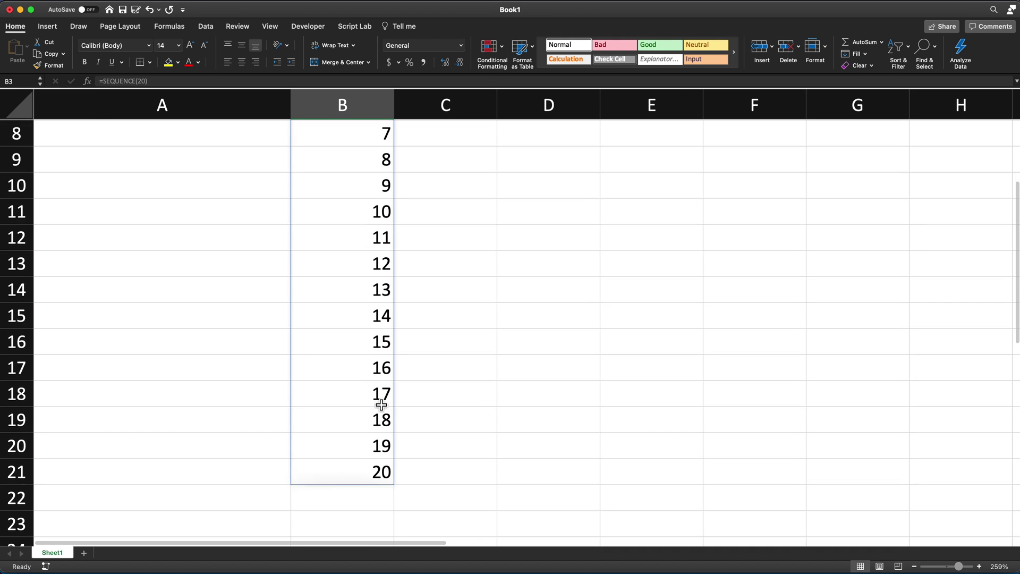
pyautogui.scroll(7, 381, 475)
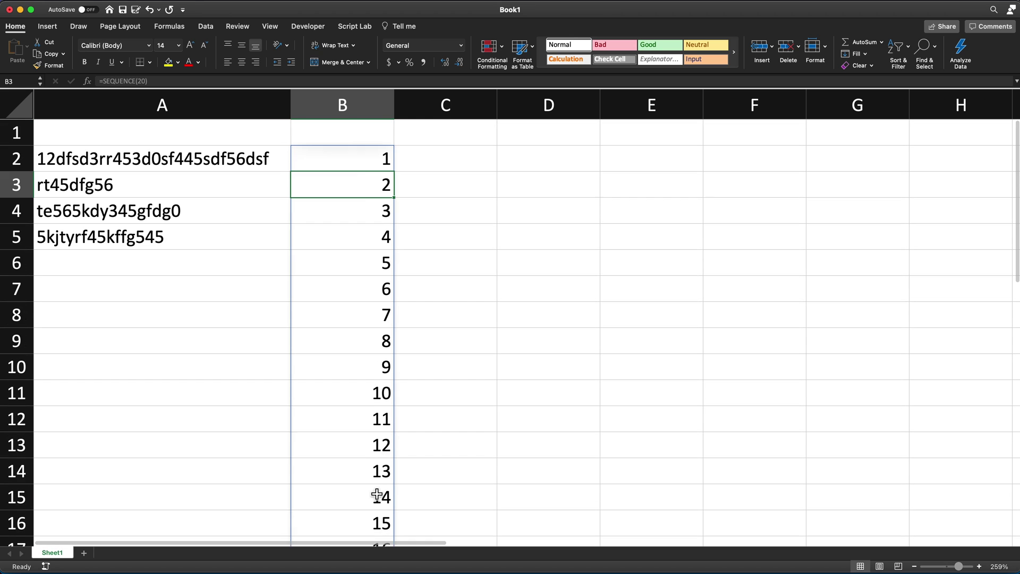
# Change B2 to =SEQUENCE(LEN(A2)) and confirm the spill runs 1 to 27 in B2:B28
pyautogui.click(355, 162)
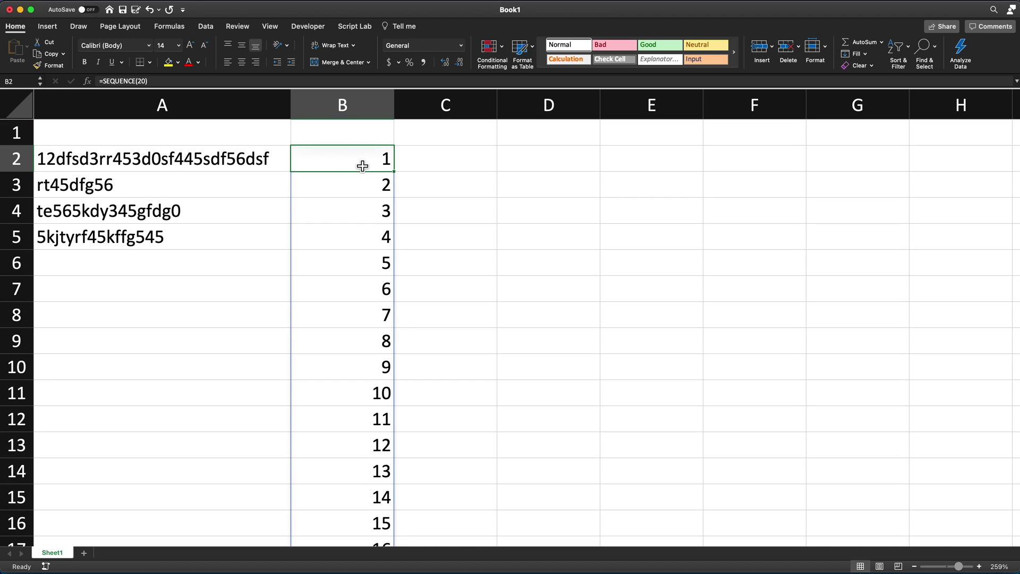
pyautogui.click(59, 162)
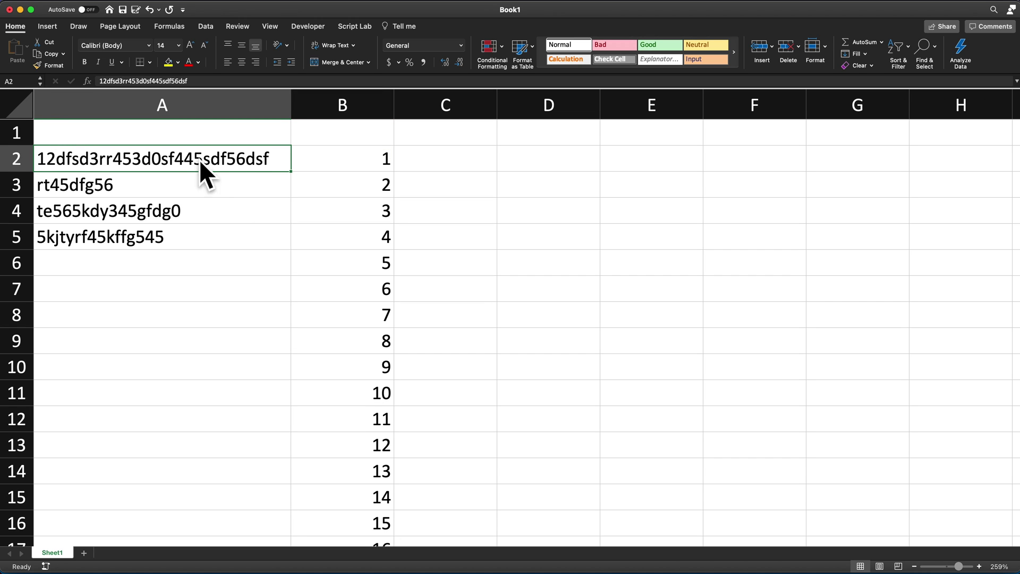
pyautogui.doubleClick(370, 160)
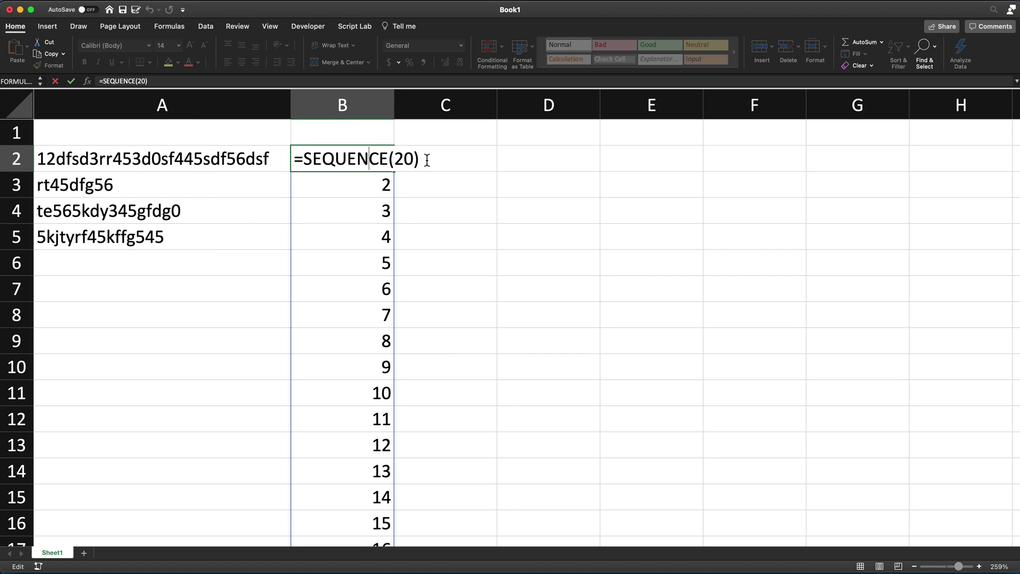
pyautogui.moveTo(413, 161); pyautogui.dragTo(398, 163)
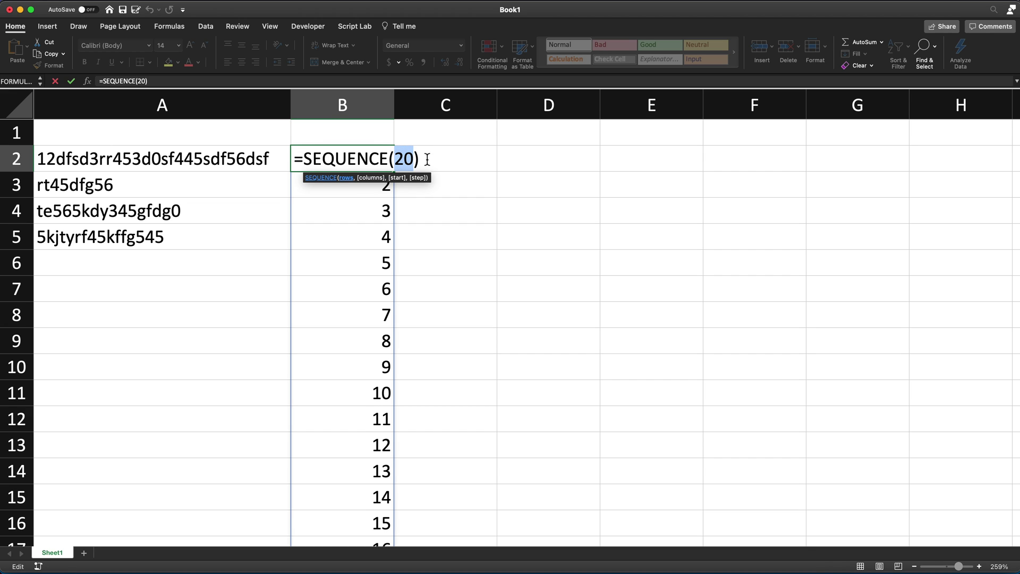
pyautogui.write('LEN()')
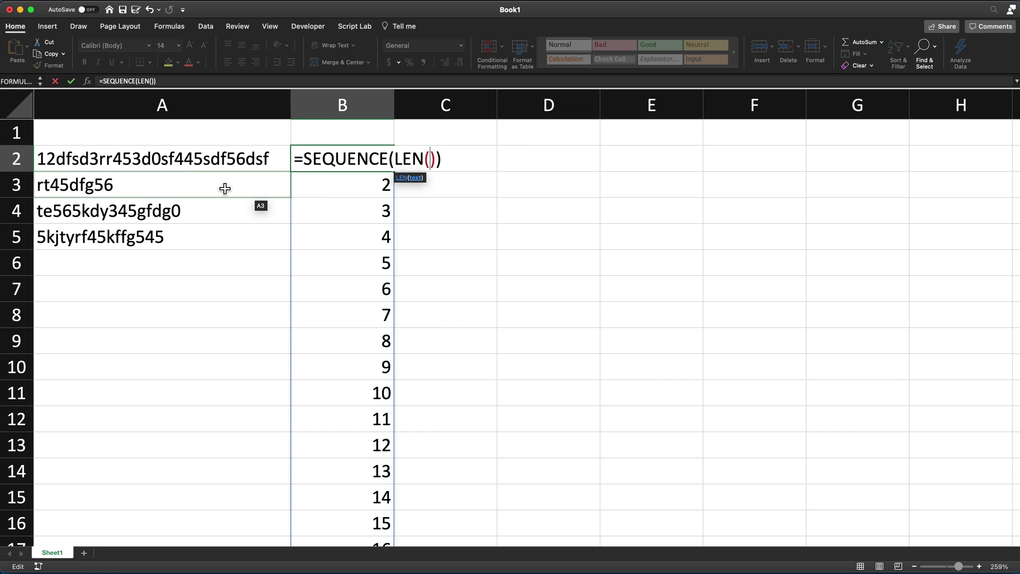
pyautogui.click(175, 166)
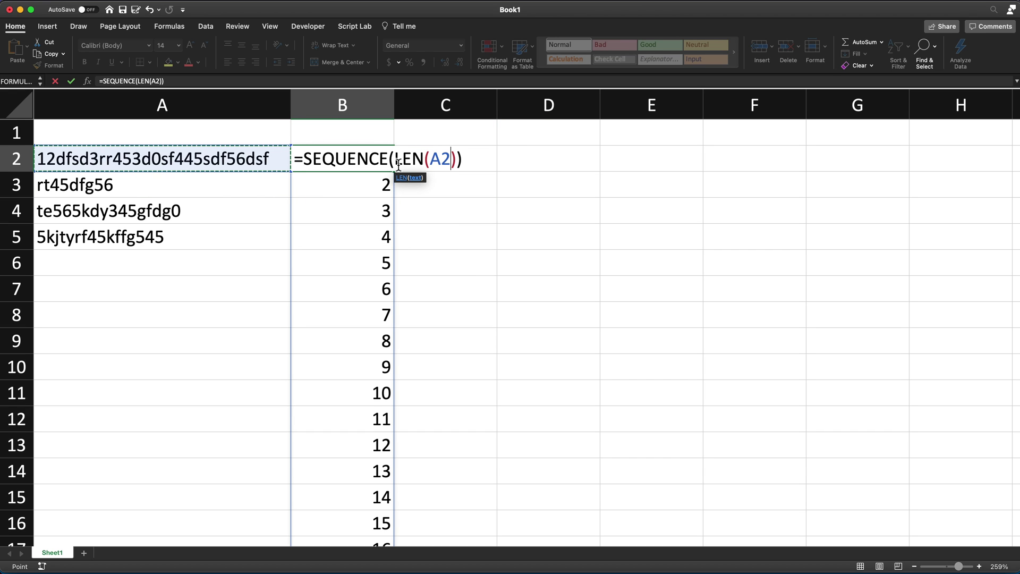
pyautogui.moveTo(396, 162); pyautogui.dragTo(460, 161)
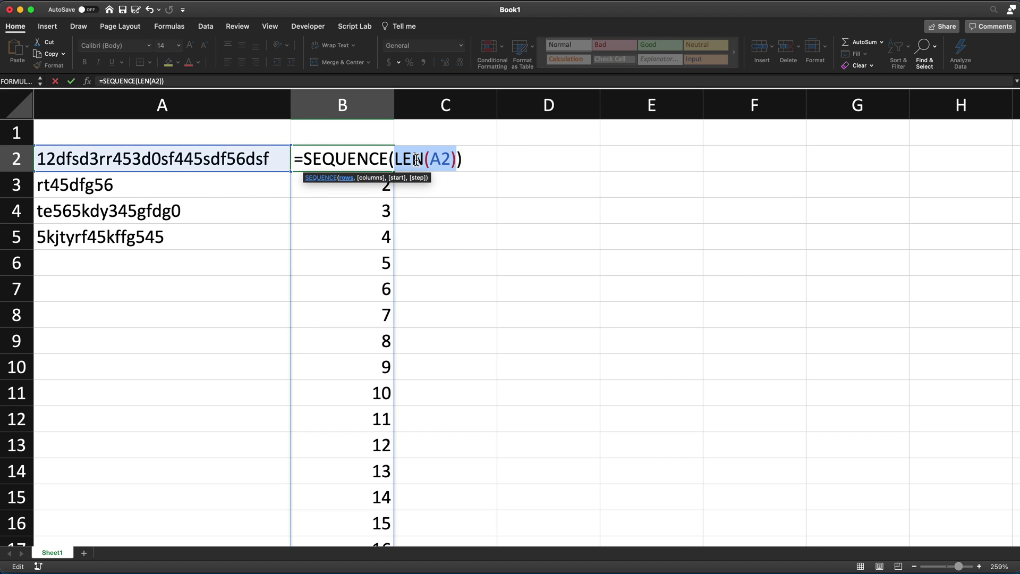
pyautogui.click(475, 161)
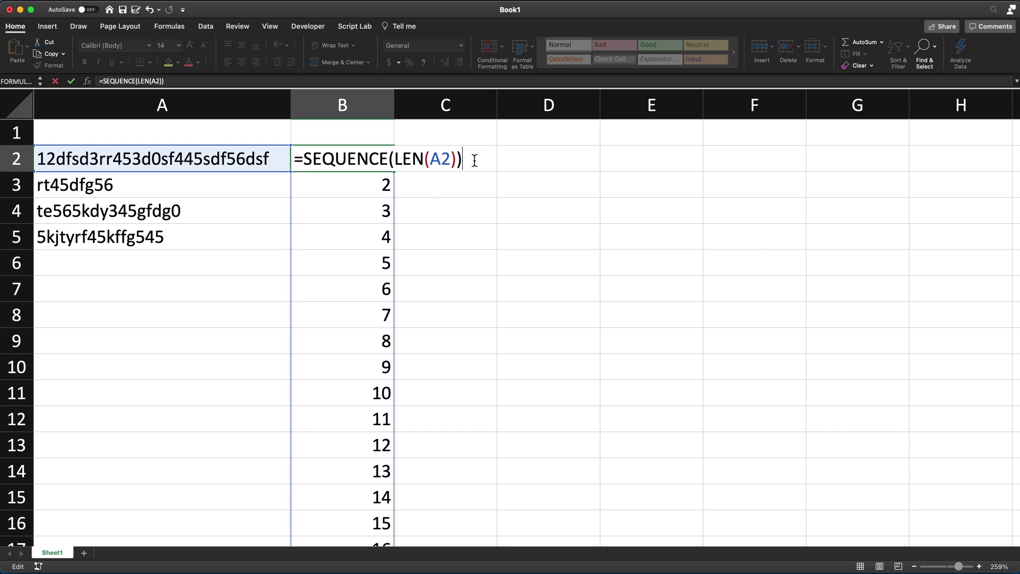
pyautogui.press('Return')
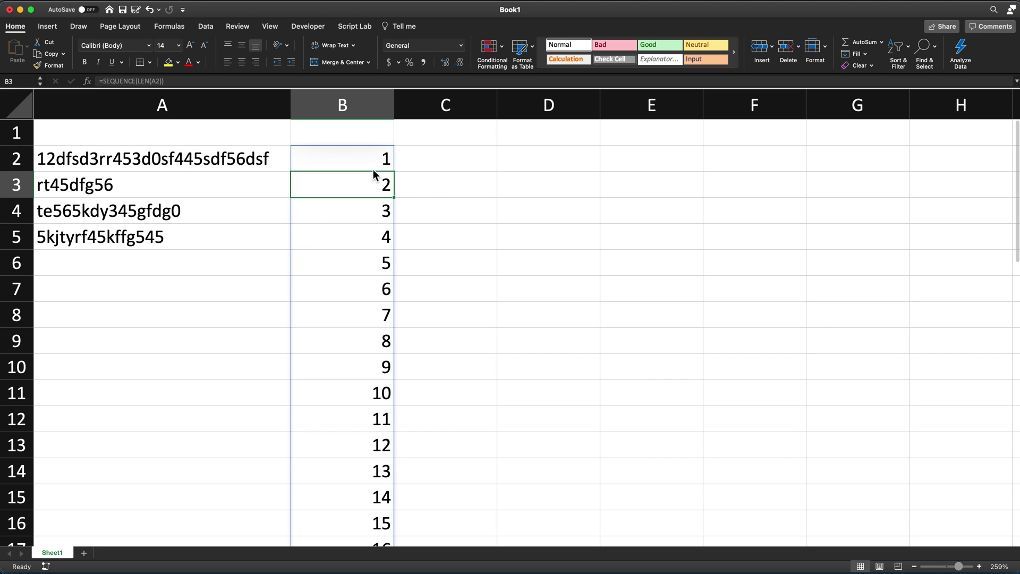
pyautogui.scroll(-8, 361, 285)
pyautogui.scroll(-7, 364, 313)
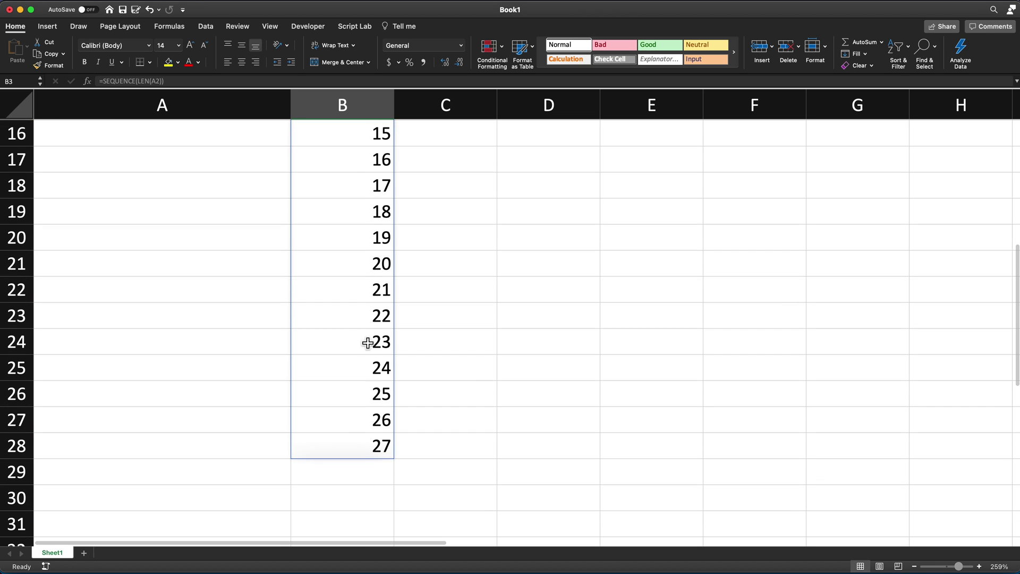
pyautogui.scroll(15, 351, 333)
# Insert MID( with A2 as its text argument at the start of B2's formula
pyautogui.click(159, 170)
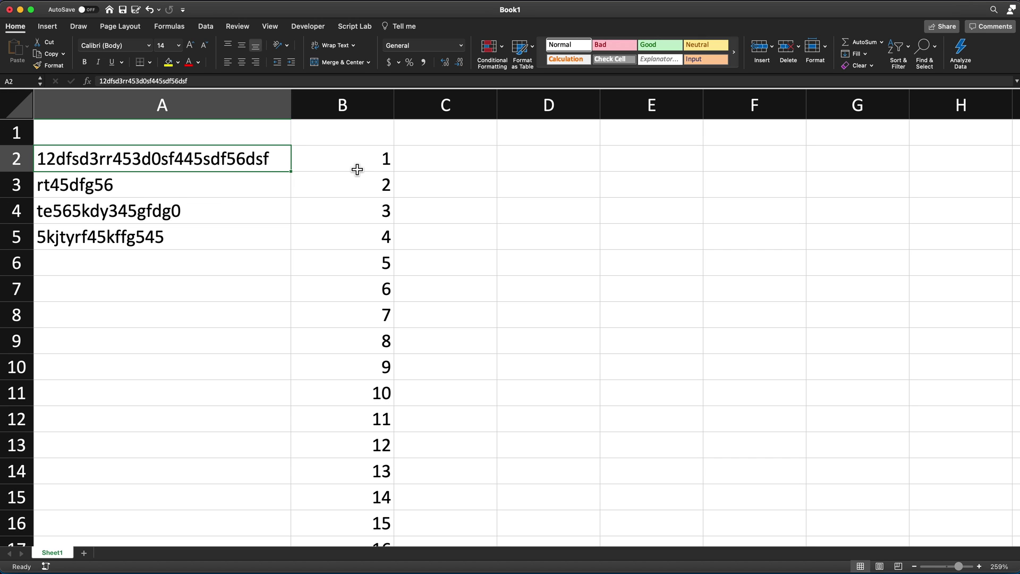
pyautogui.click(358, 168)
pyautogui.doubleClick(357, 169)
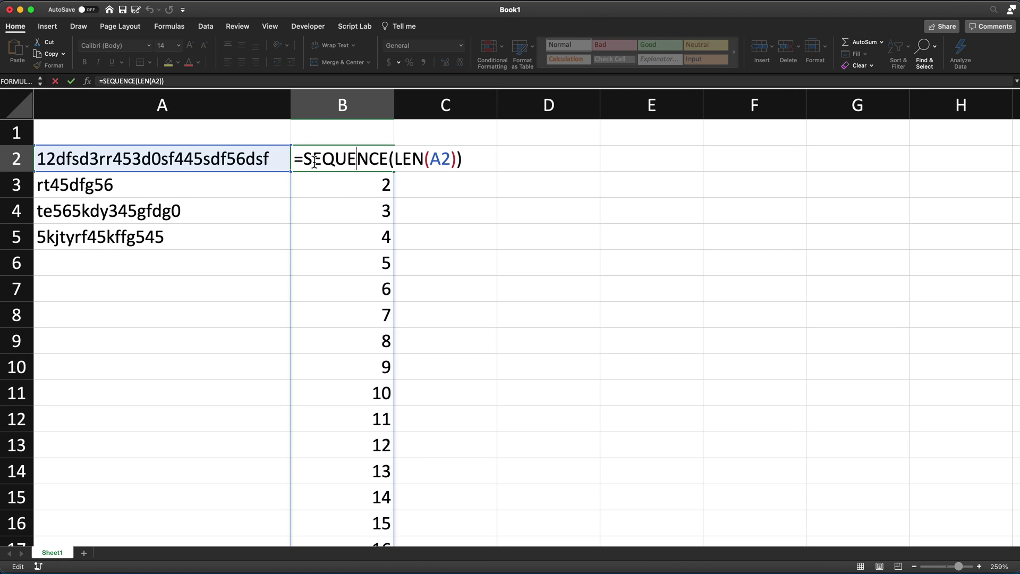
pyautogui.moveTo(307, 160); pyautogui.dragTo(496, 165)
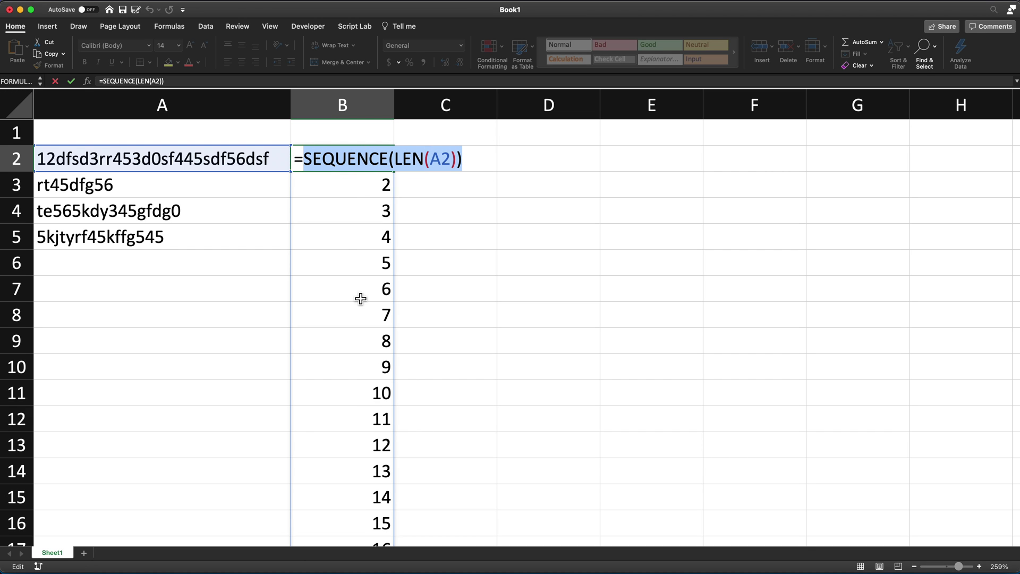
pyautogui.click(308, 158)
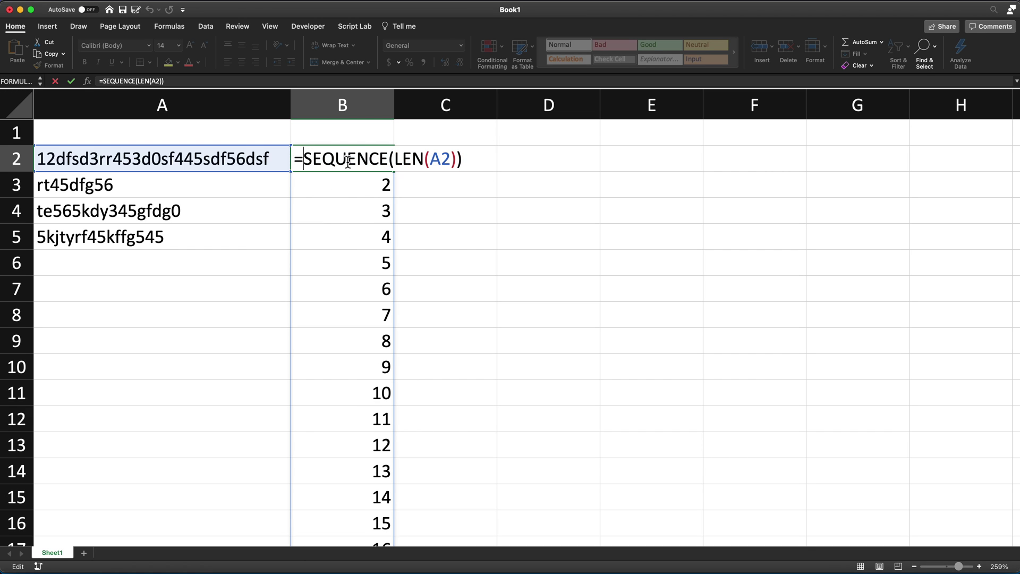
pyautogui.write('MID')
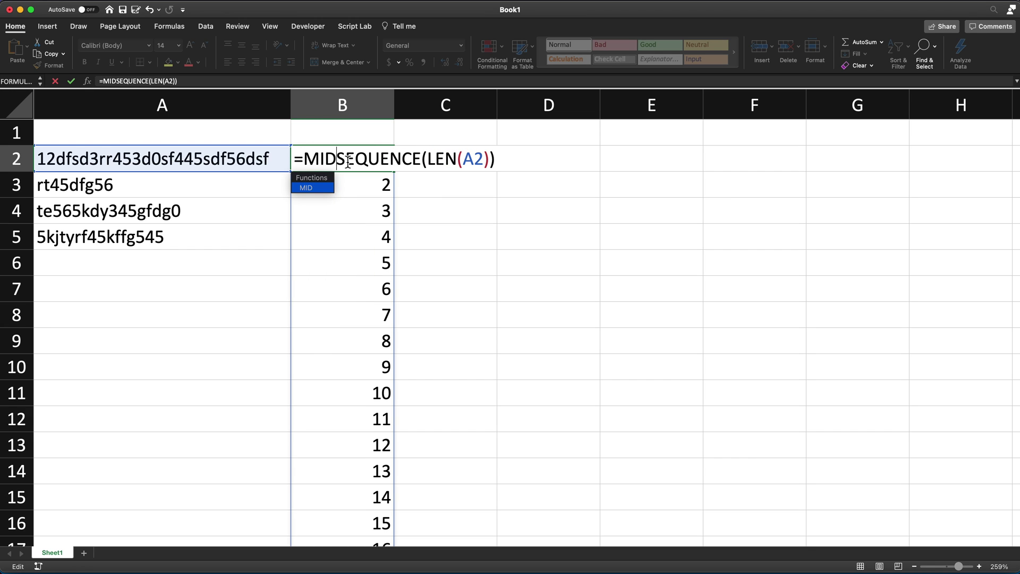
pyautogui.write('(,')
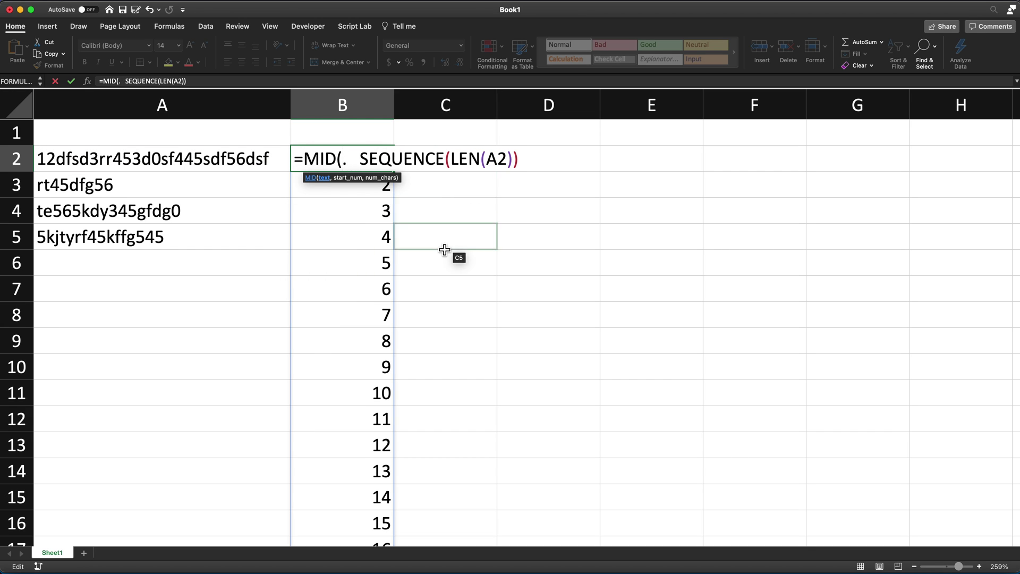
pyautogui.click(155, 157)
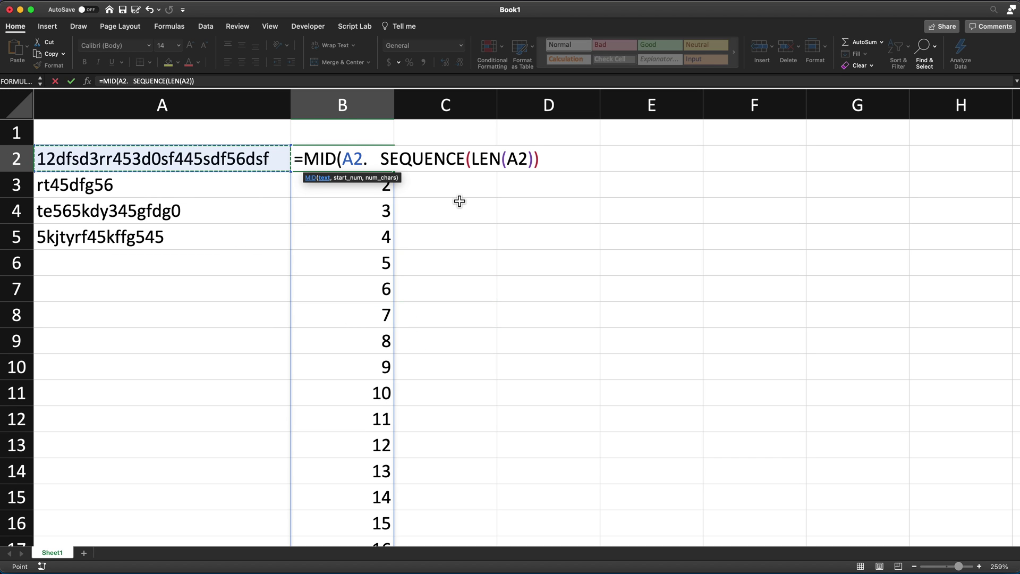
pyautogui.write(',')
# Remove the stray characters and cut SEQUENCE(LEN(A2)) out of the formula
pyautogui.press('Right')
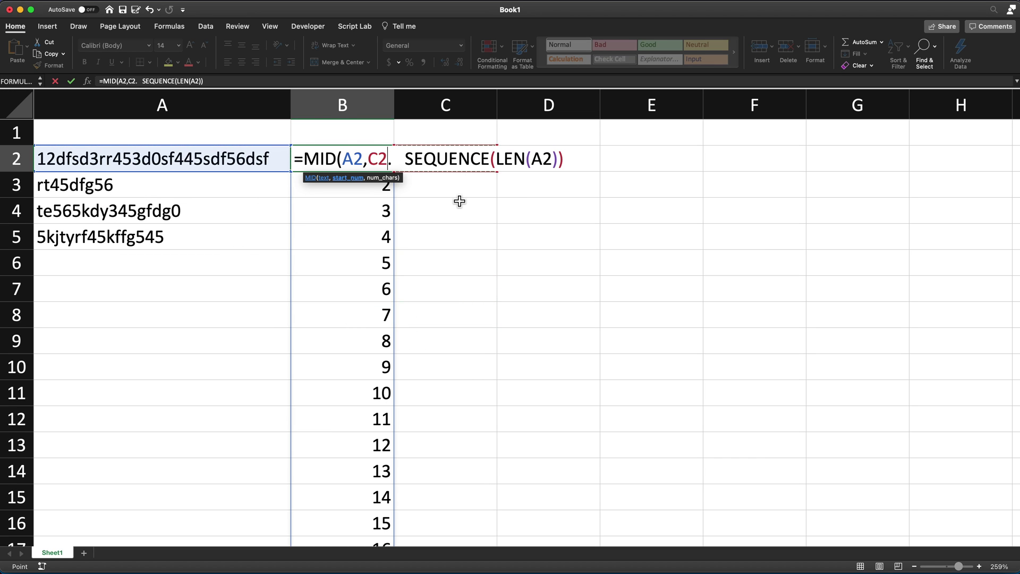
pyautogui.press('BackSpace')
pyautogui.press('BackSpace')
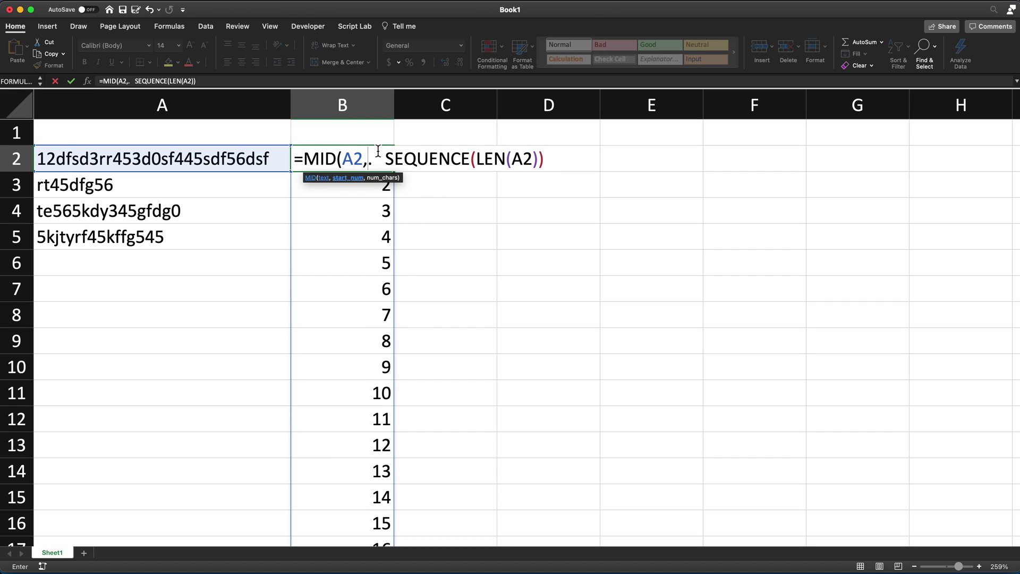
pyautogui.press('BackSpace')
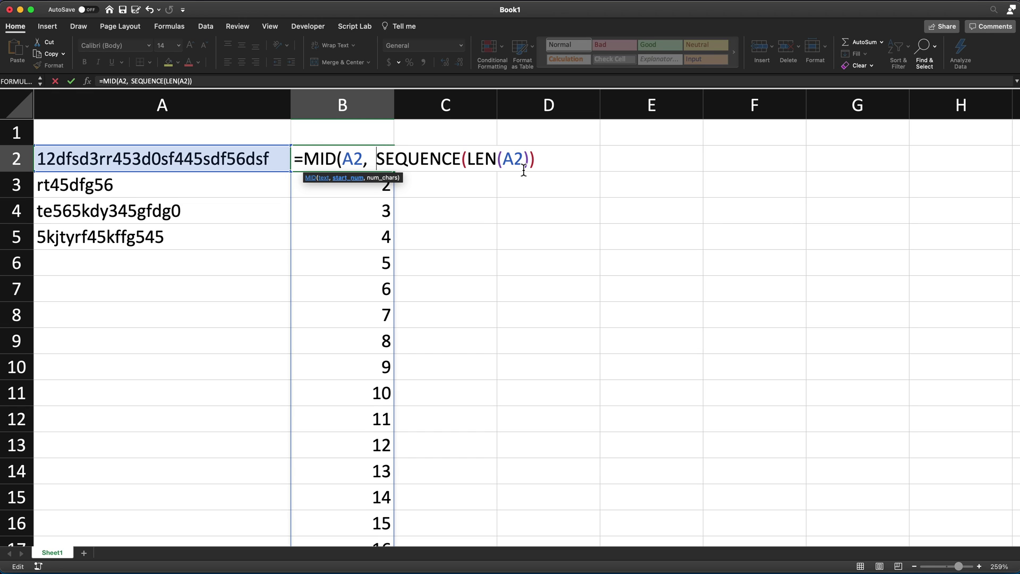
pyautogui.press('BackSpace')
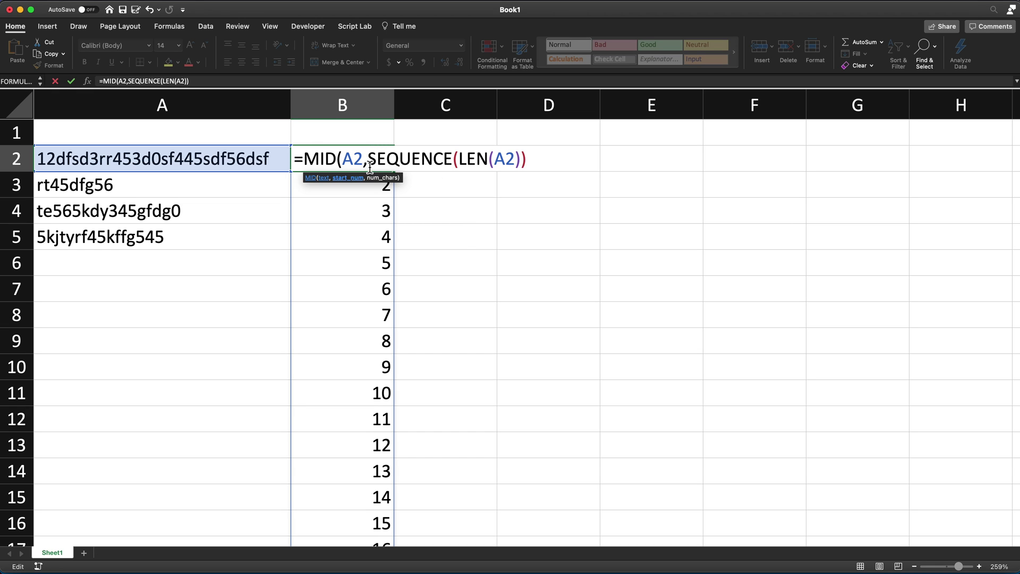
pyautogui.moveTo(369, 166); pyautogui.dragTo(548, 154)
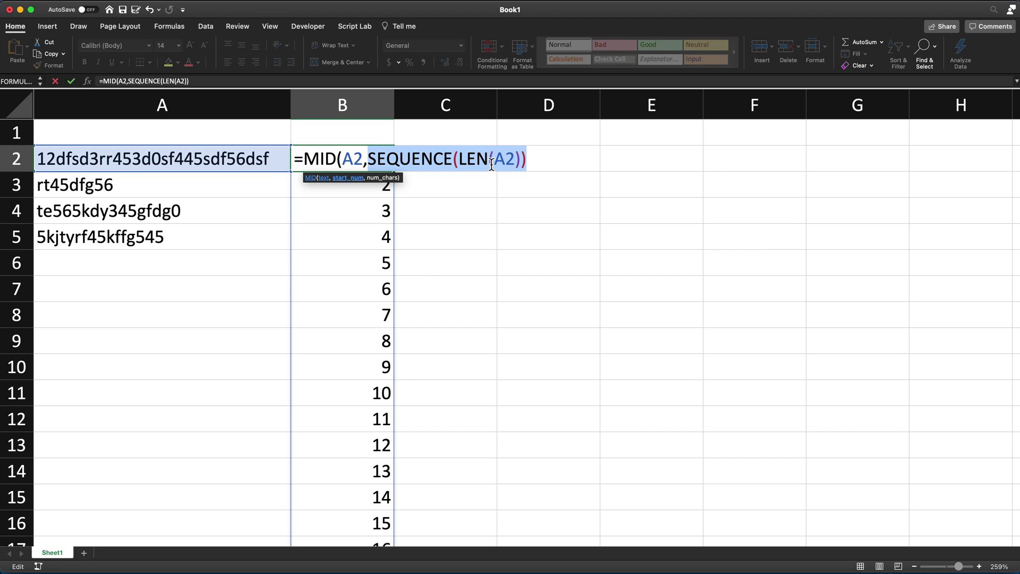
pyautogui.press('super+x')
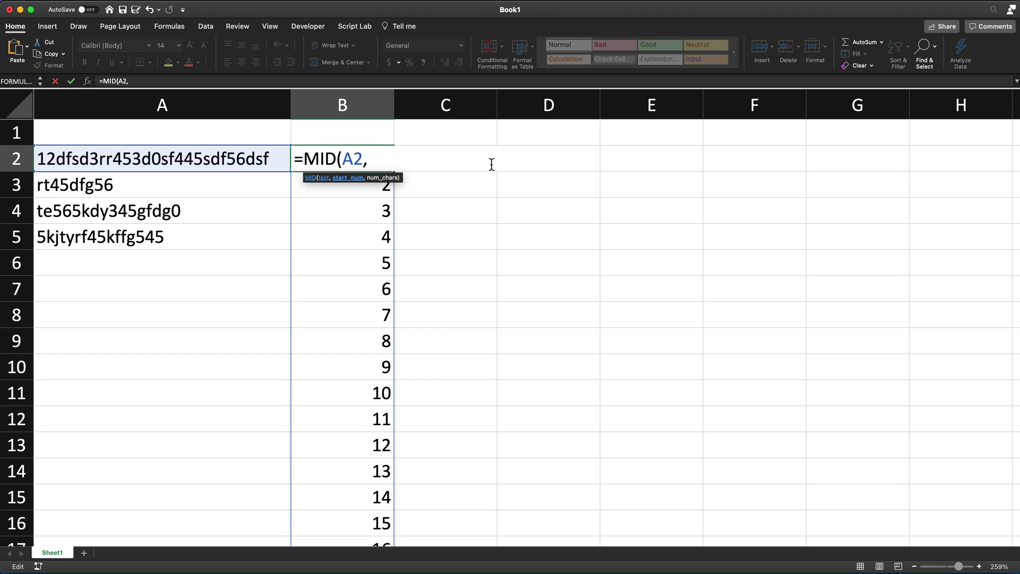
# Commit =MID(A2,3,1), returning the letter d, then reselect its start number 3
pyautogui.write('3,1)')
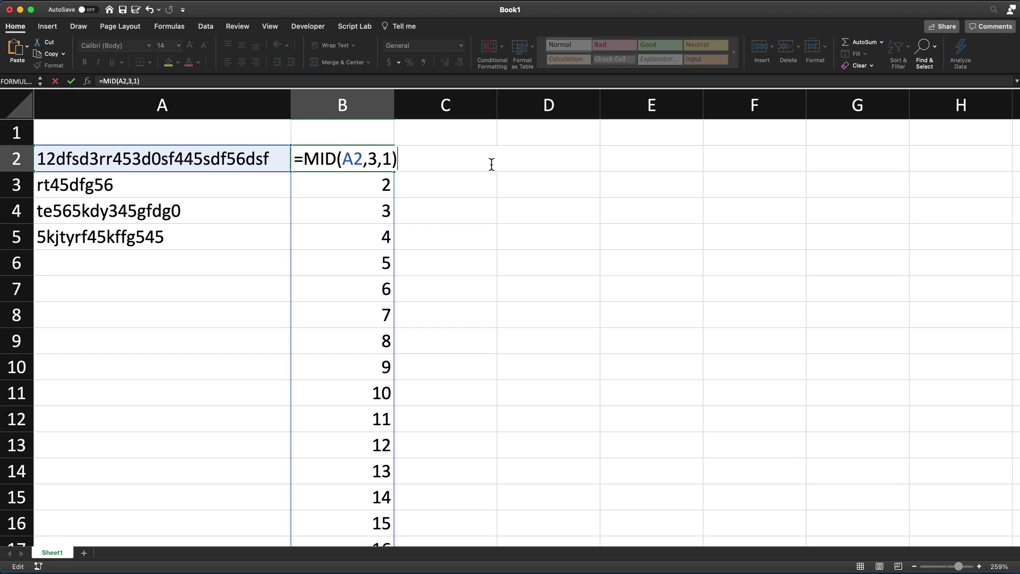
pyautogui.press('Return')
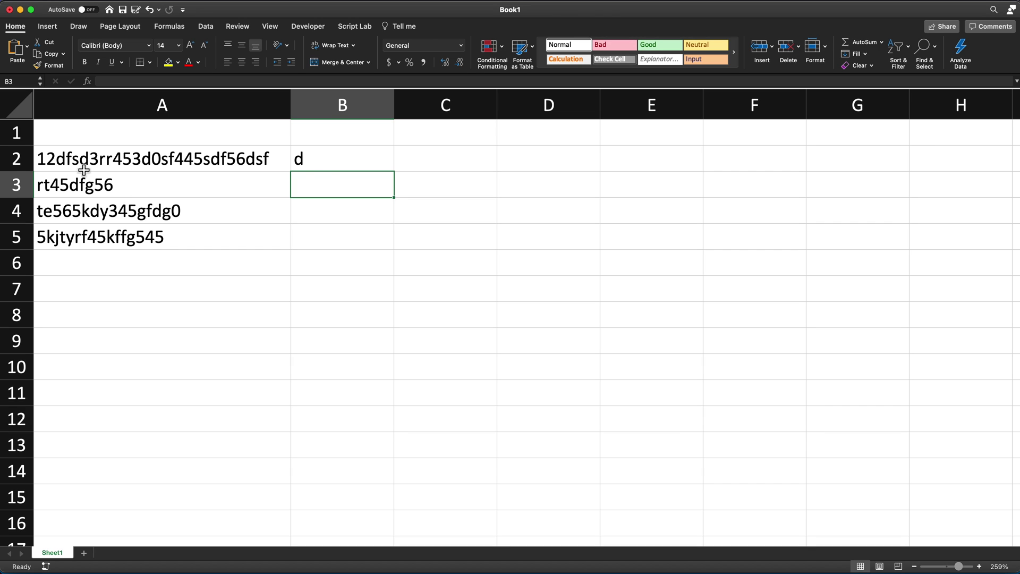
pyautogui.doubleClick(330, 162)
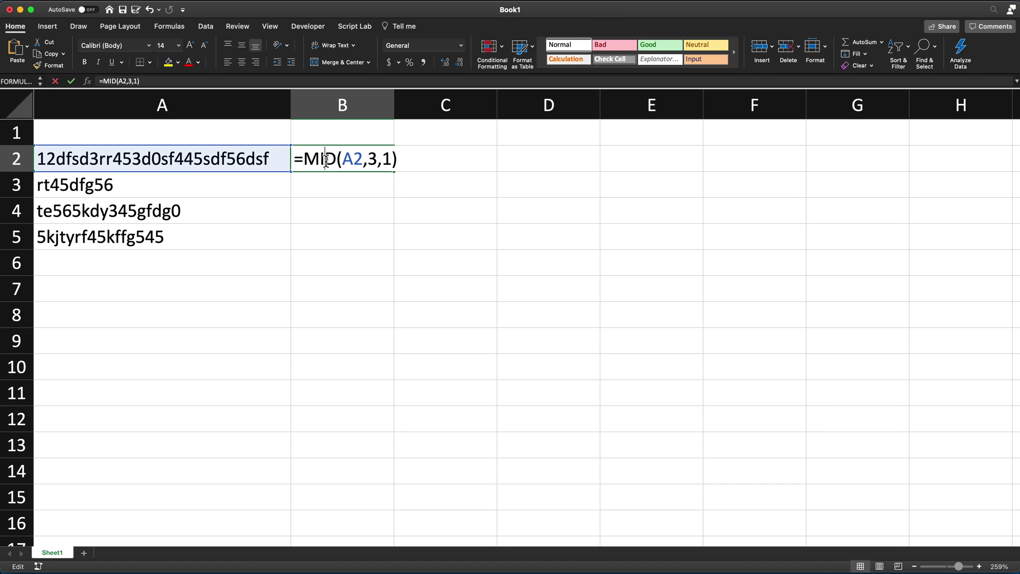
pyautogui.doubleClick(387, 159)
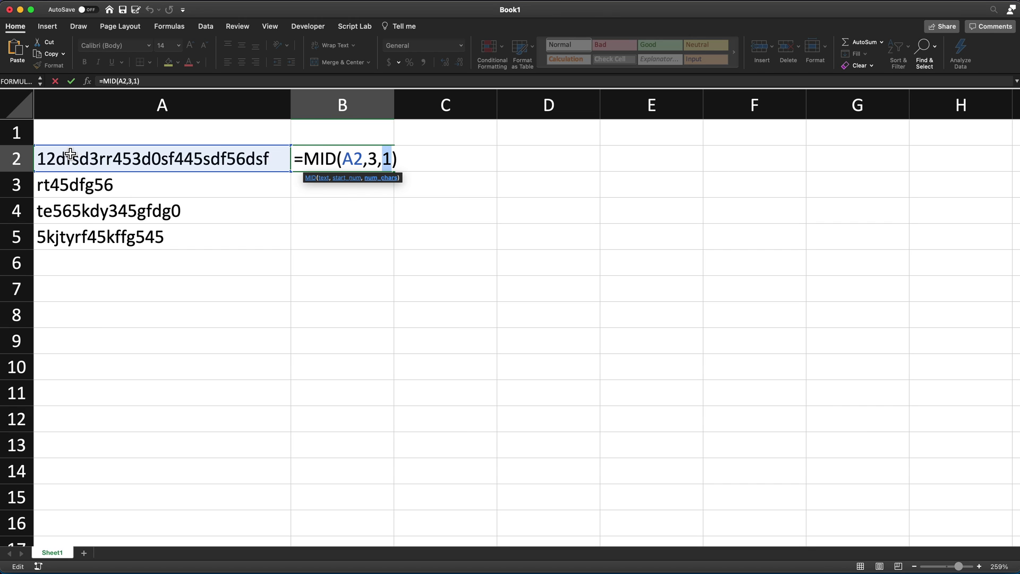
pyautogui.doubleClick(372, 159)
# Replace the start number 3 with the pasted SEQUENCE(LEN(A2)), giving =MID(A2,SEQUENCE(LEN(A2)),1)
pyautogui.press('BackSpace')
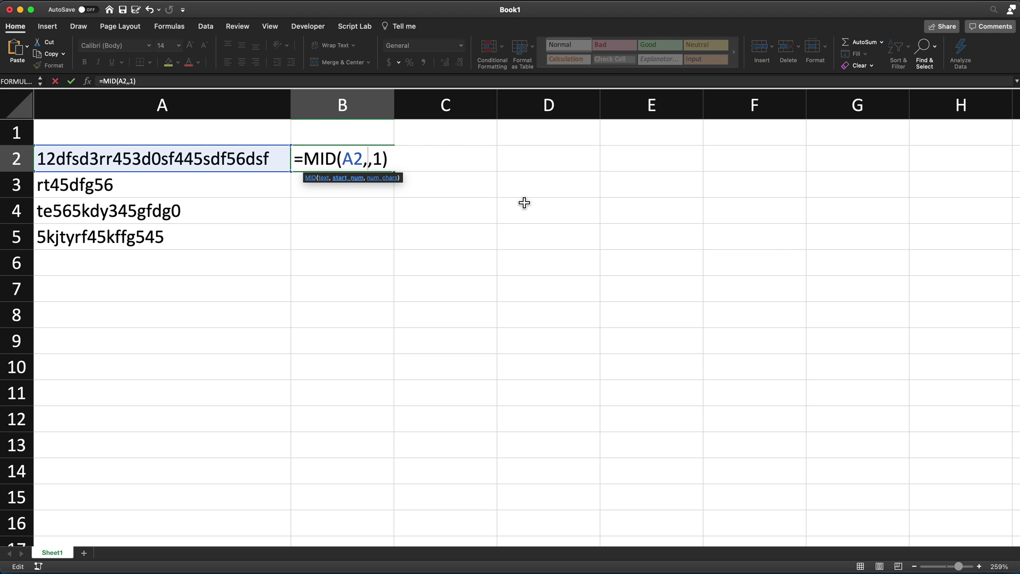
pyautogui.press('super+v')
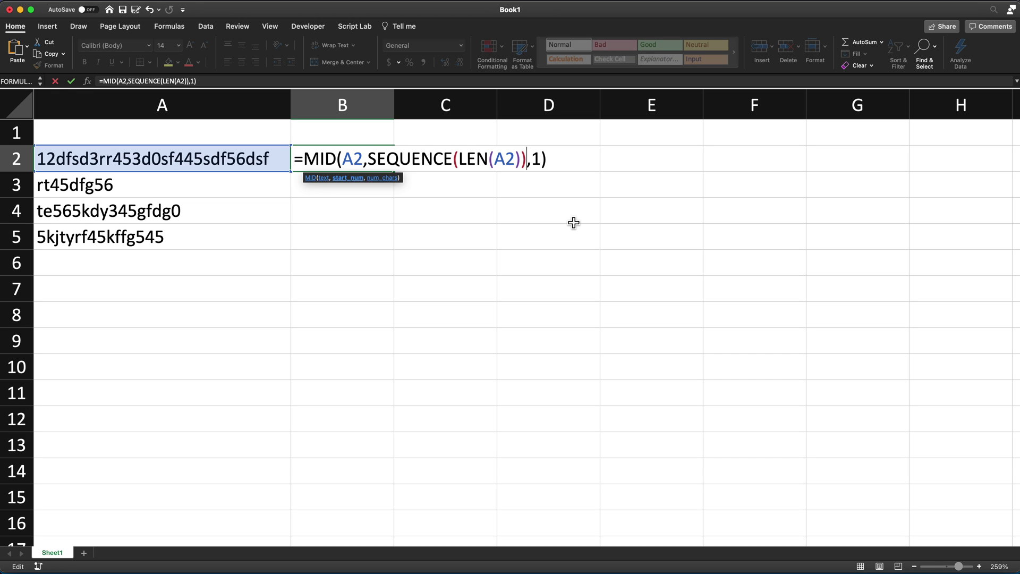
pyautogui.press('Return')
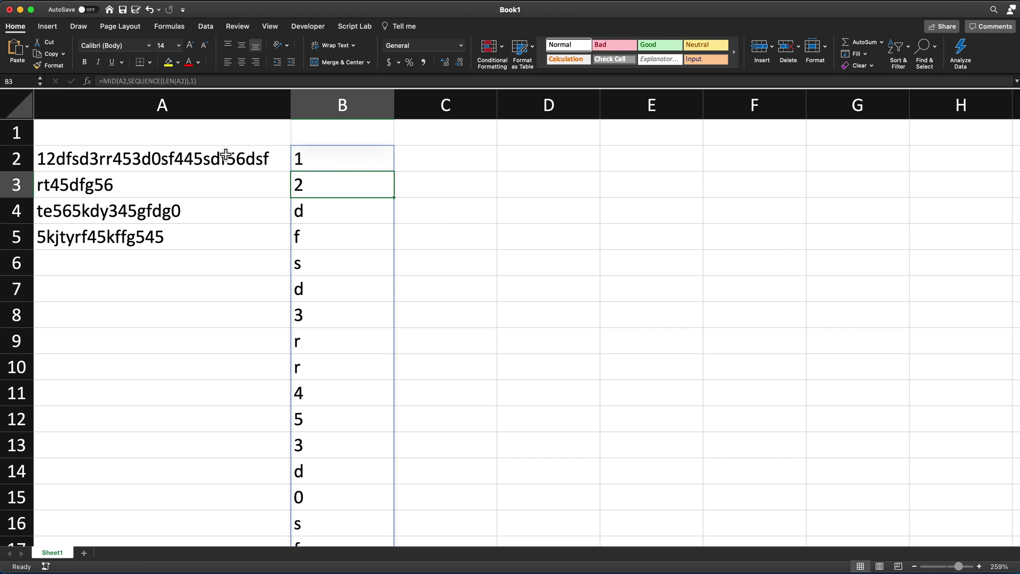
# Review the 27 characters spilled down B2:B28, ending with d, s, f, then reselect B2
pyautogui.moveTo(342, 168); pyautogui.dragTo(343, 421)
pyautogui.scroll(-9, 336, 308)
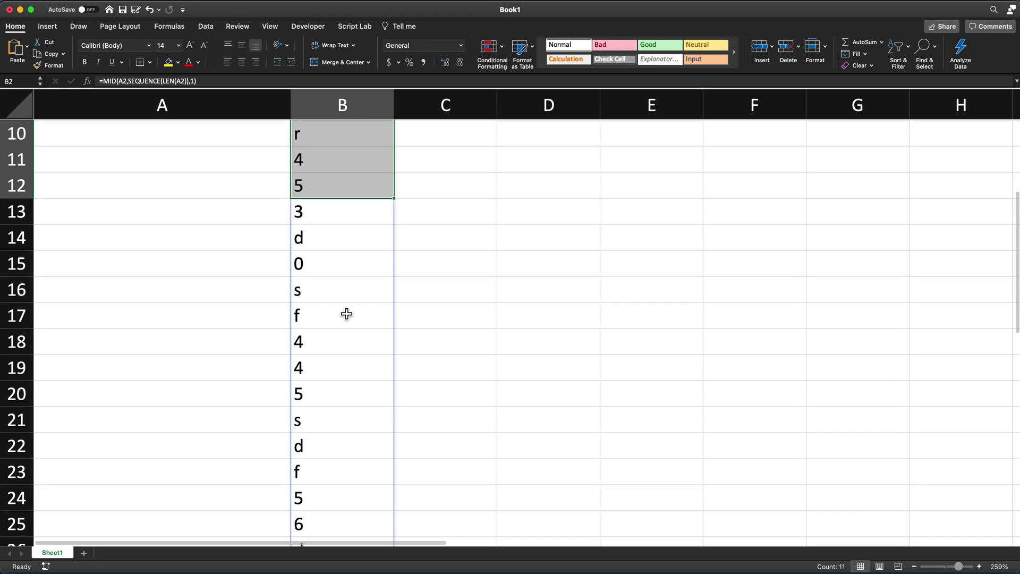
pyautogui.scroll(-5, 346, 314)
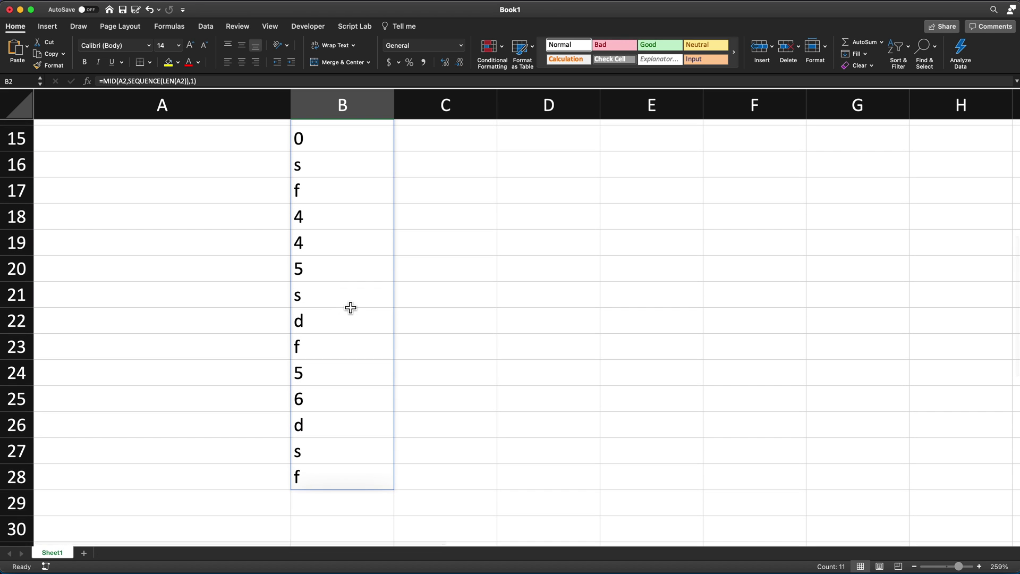
pyautogui.scroll(12, 351, 307)
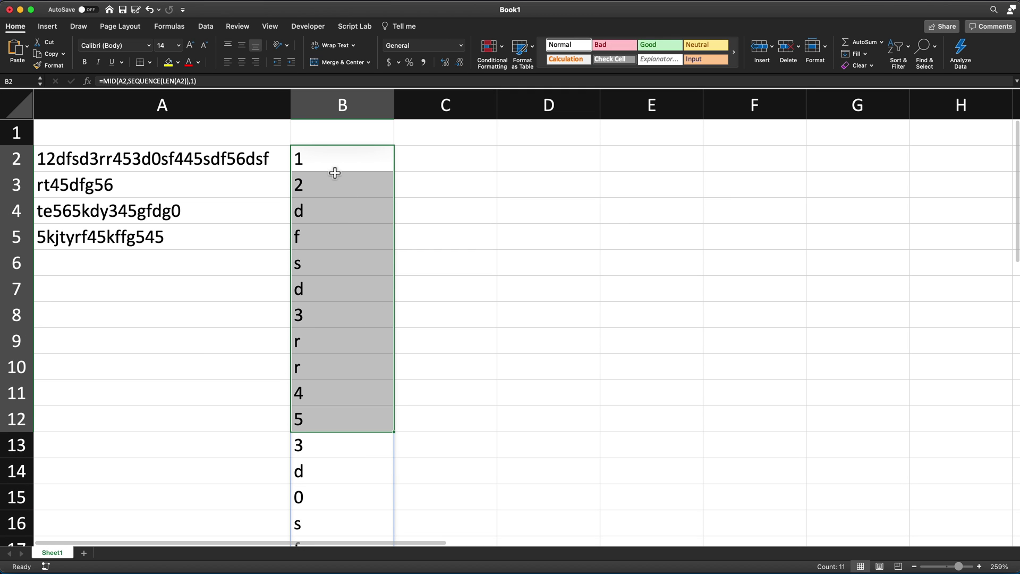
pyautogui.click(333, 171)
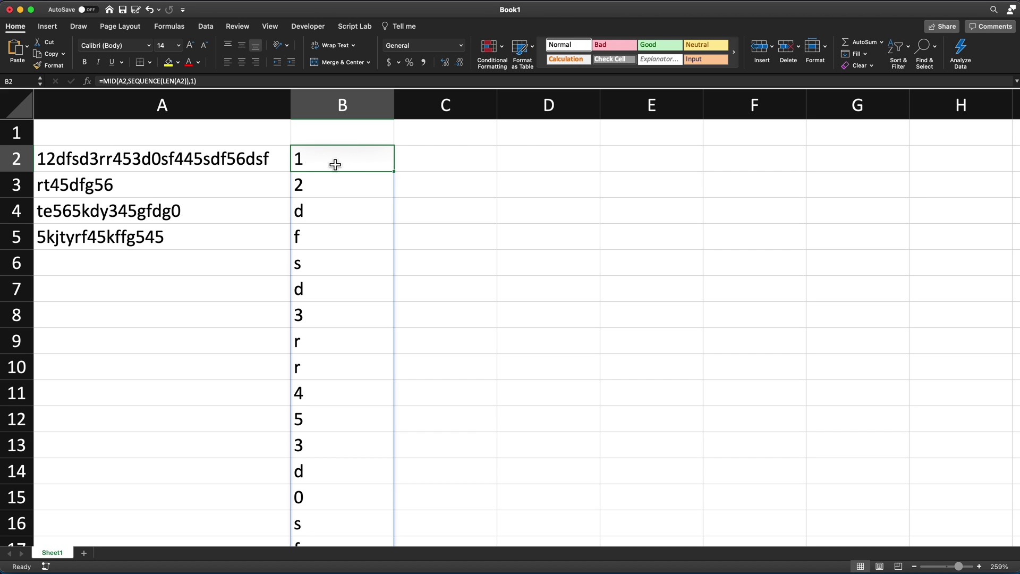
# Wrap B2's formula as =LET(textarray,MID(A2,SEQUENCE(LEN(A2)),1), naming the character array textarray
pyautogui.doubleClick(335, 162)
pyautogui.click(306, 161)
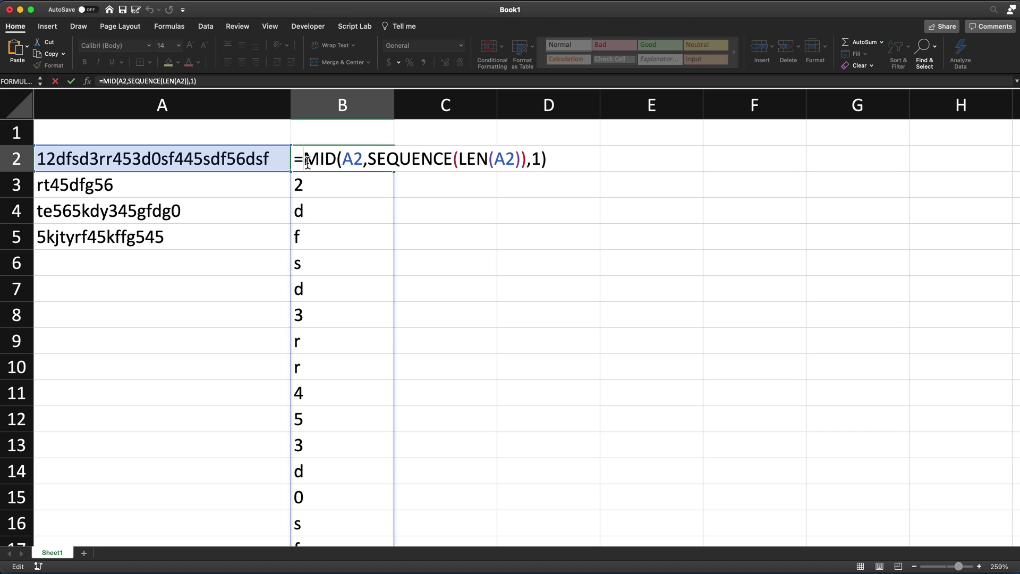
pyautogui.write('LET')
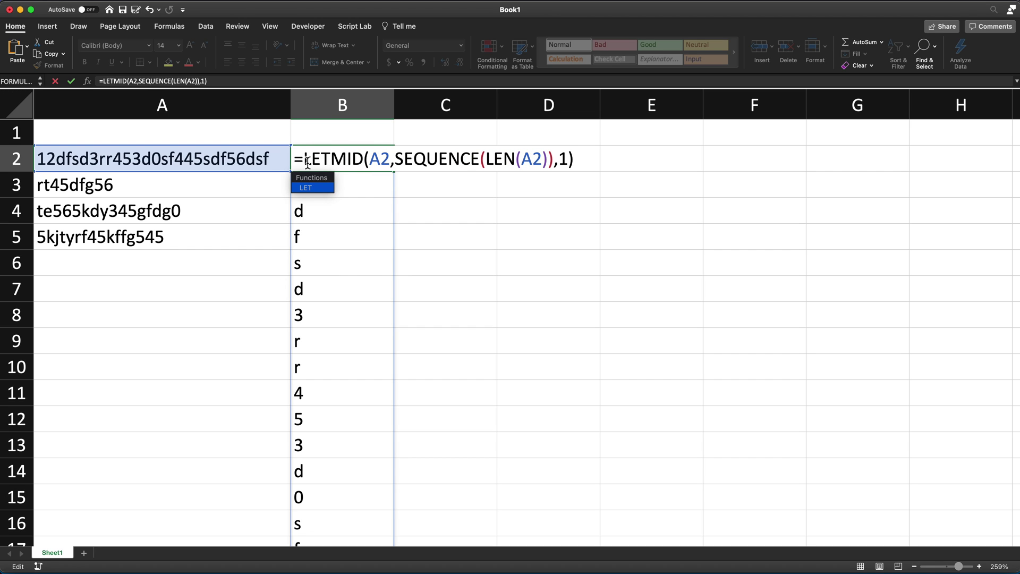
pyautogui.write('(.')
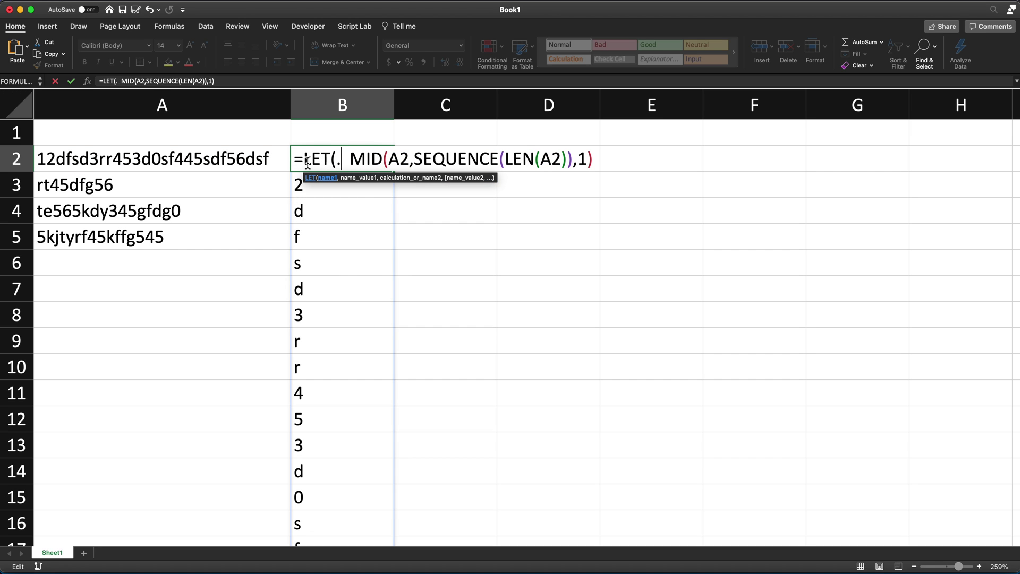
pyautogui.press('BackSpace')
pyautogui.press('BackSpace')
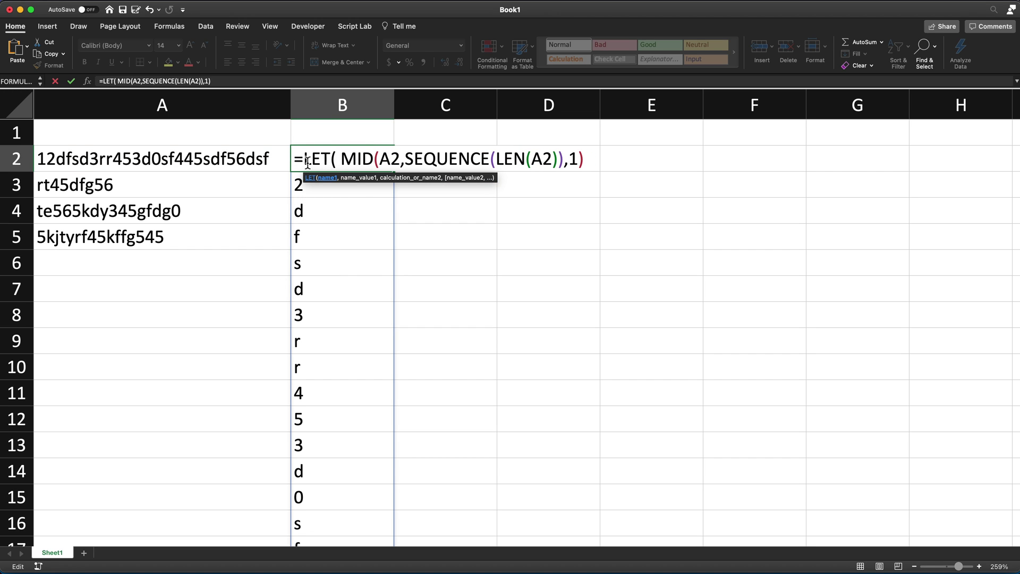
pyautogui.write('textarray')
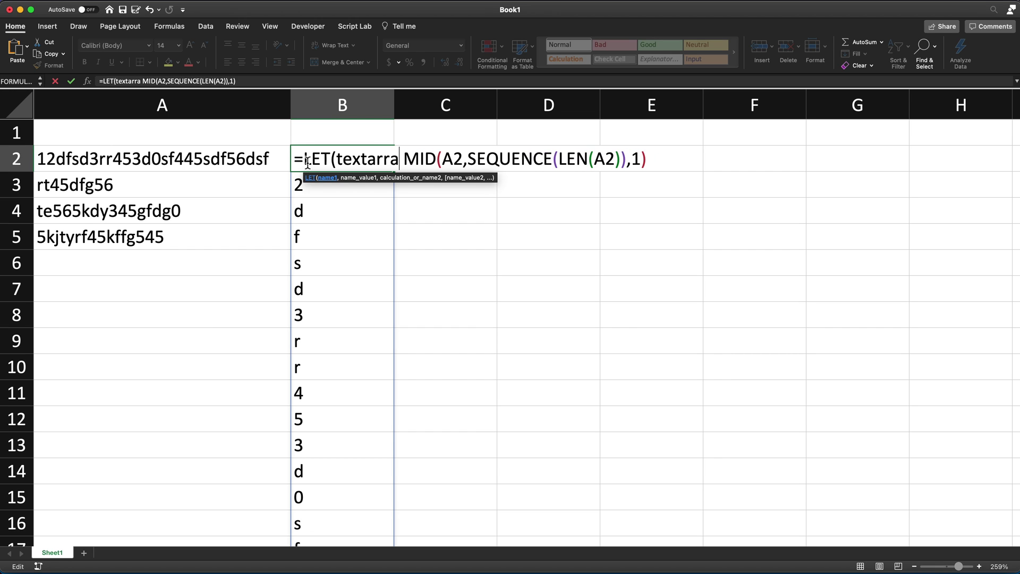
pyautogui.write(',')
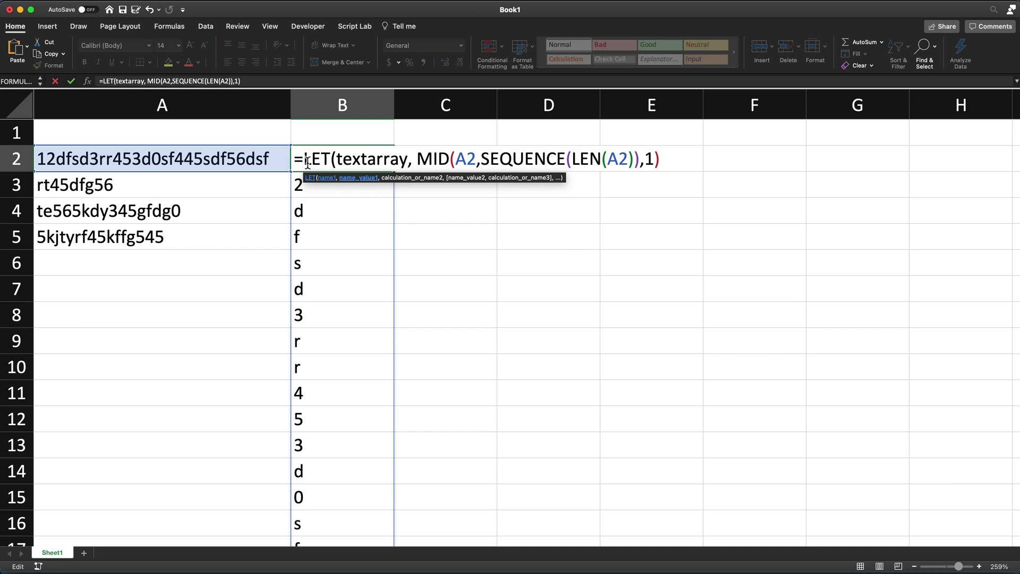
pyautogui.press('Delete')
pyautogui.doubleClick(378, 159)
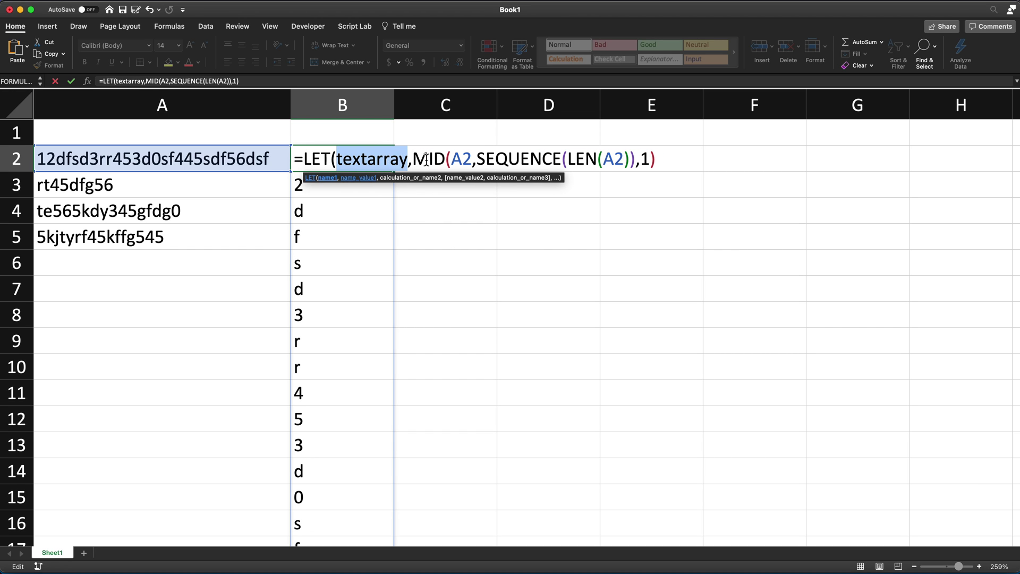
pyautogui.moveTo(413, 160); pyautogui.dragTo(665, 146)
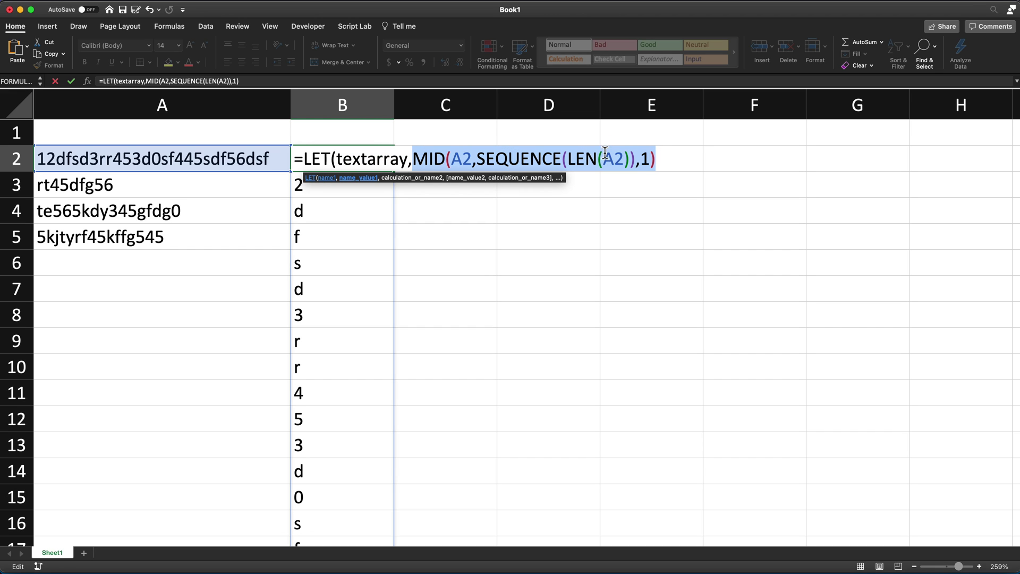
pyautogui.click(673, 163)
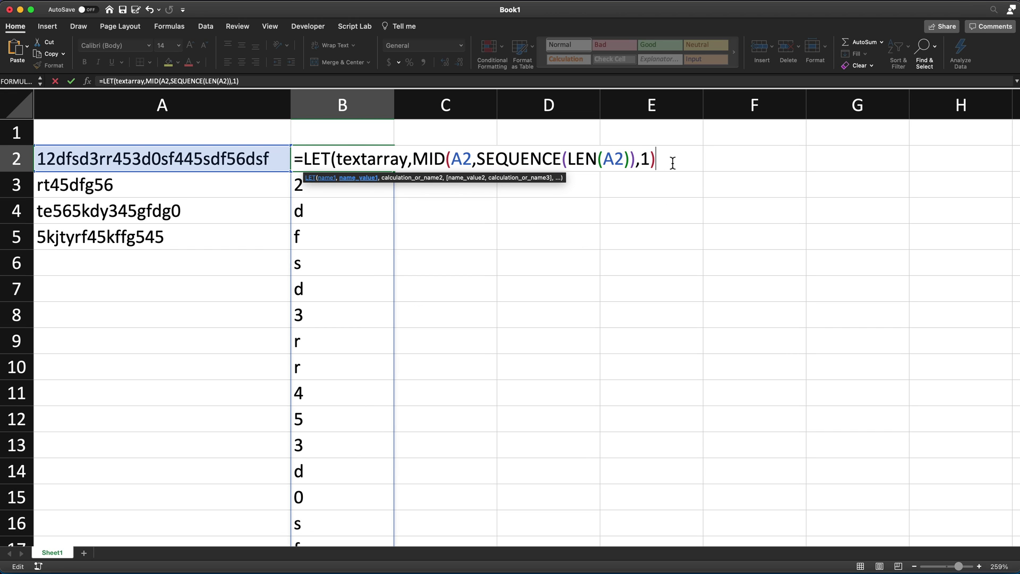
# Add FILTER(textarray,ISNUMBER(textarray)) as the LET calculation in B2
pyautogui.write(',')
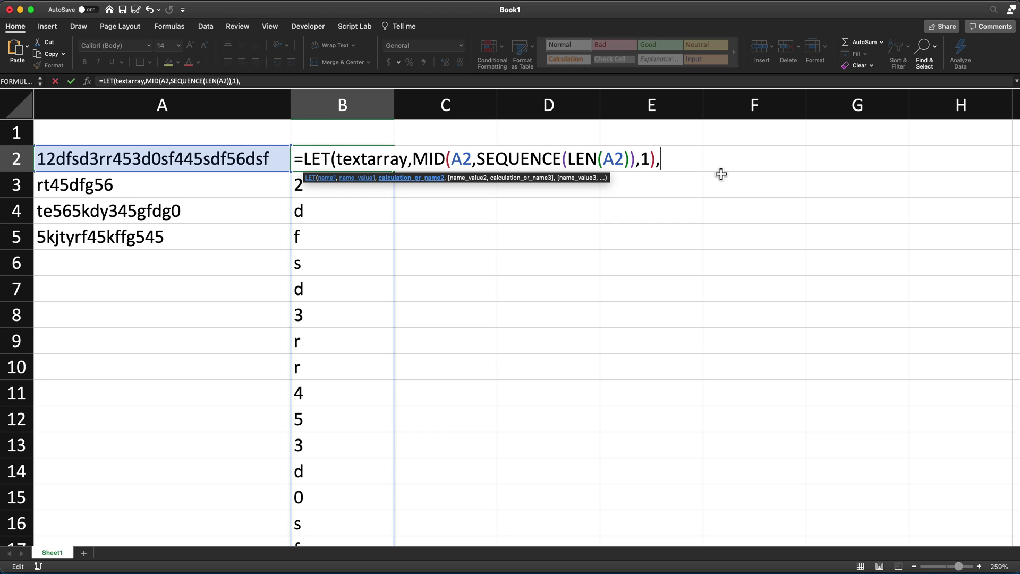
pyautogui.write('FIL')
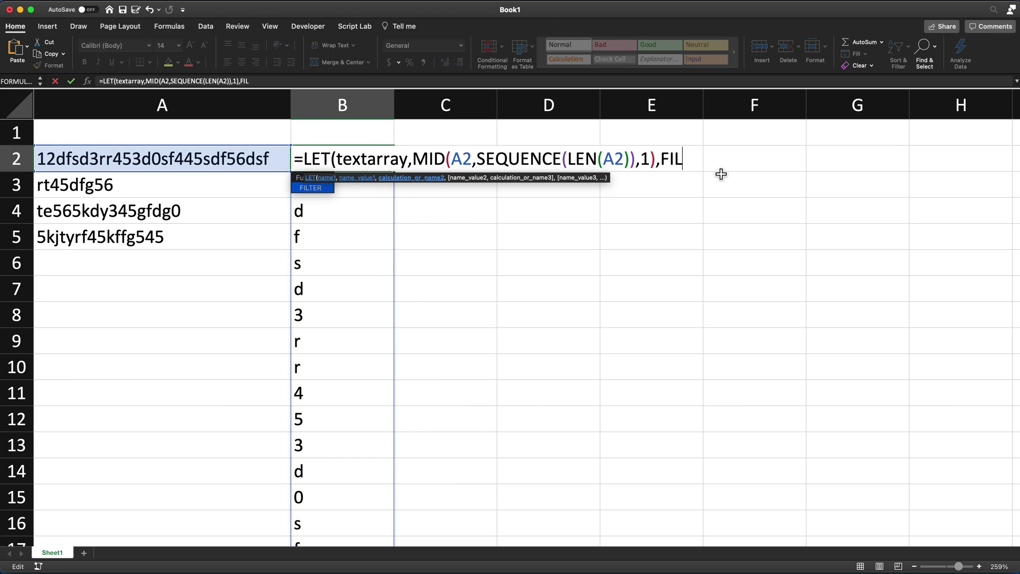
pyautogui.write('TER(')
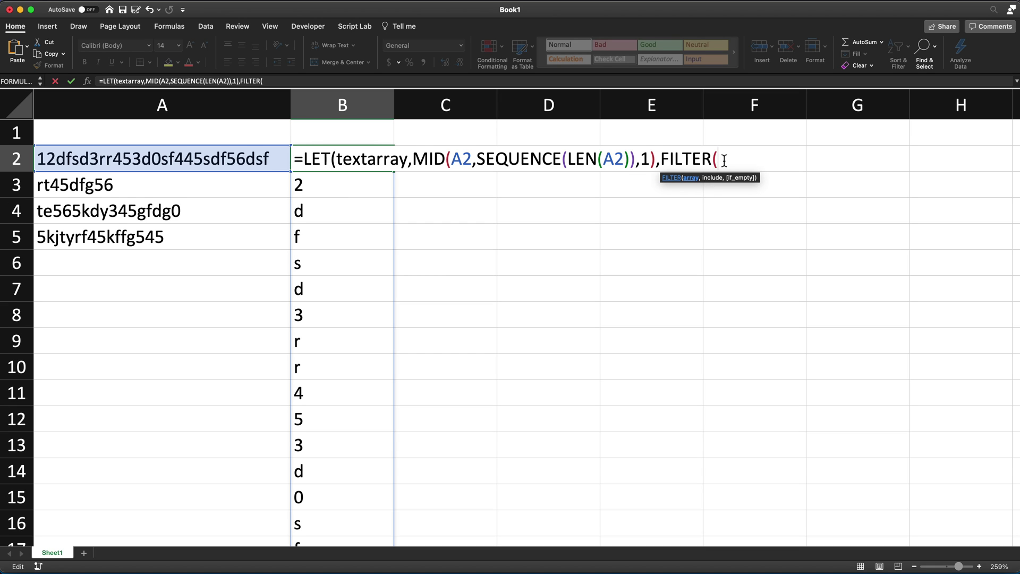
pyautogui.write('text')
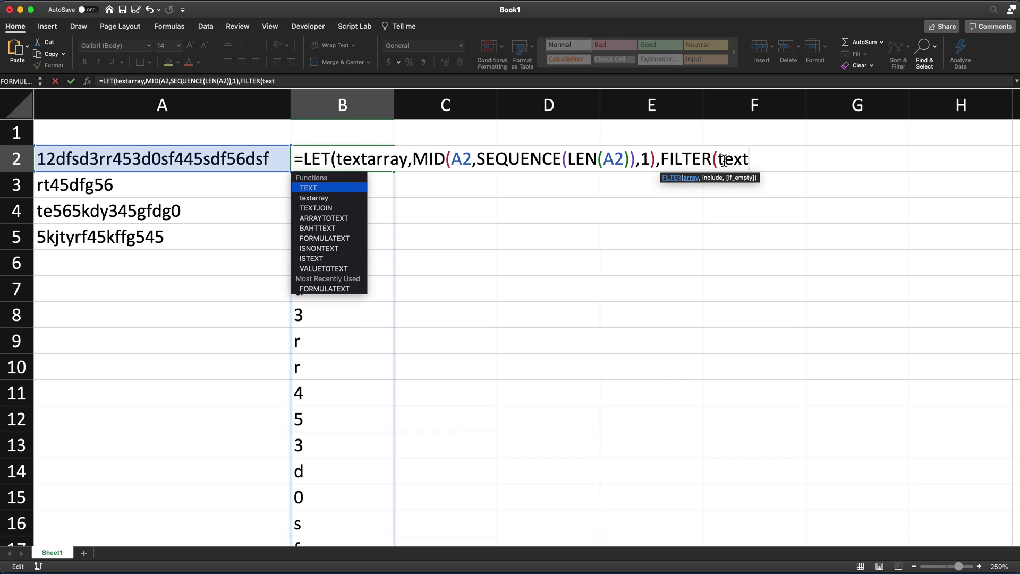
pyautogui.write('array')
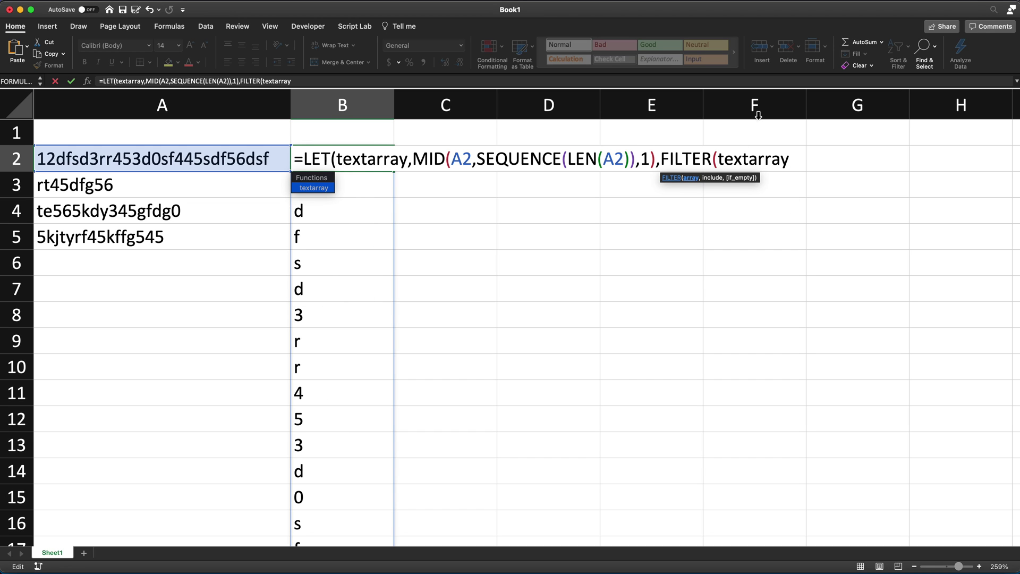
pyautogui.write(',')
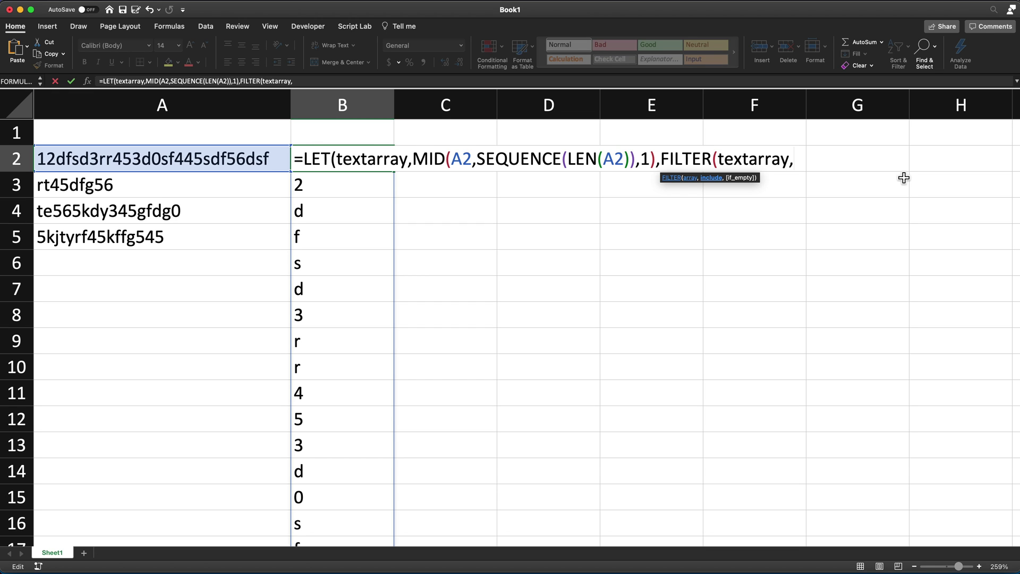
pyautogui.write('ISNU')
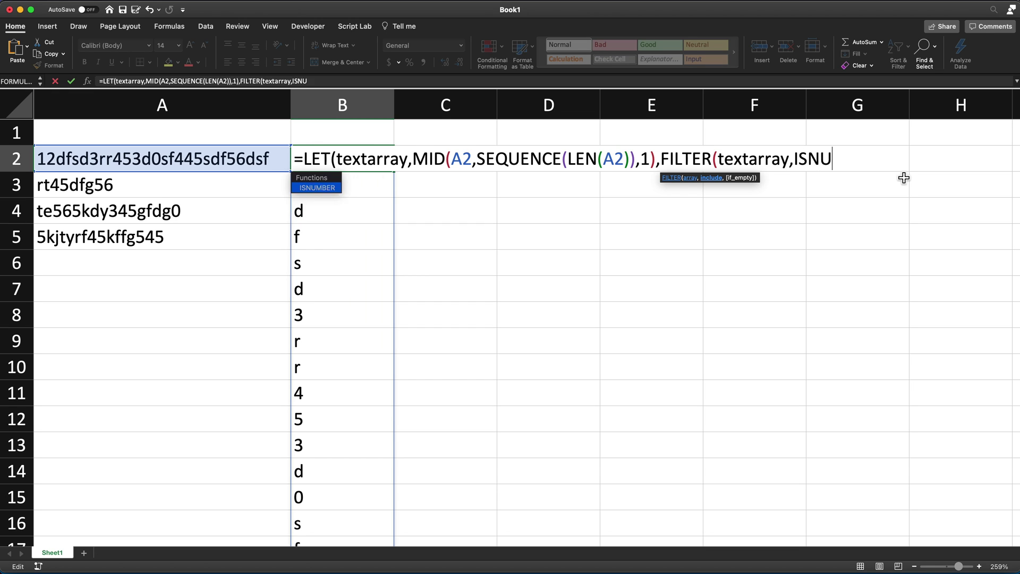
pyautogui.write('MBER(')
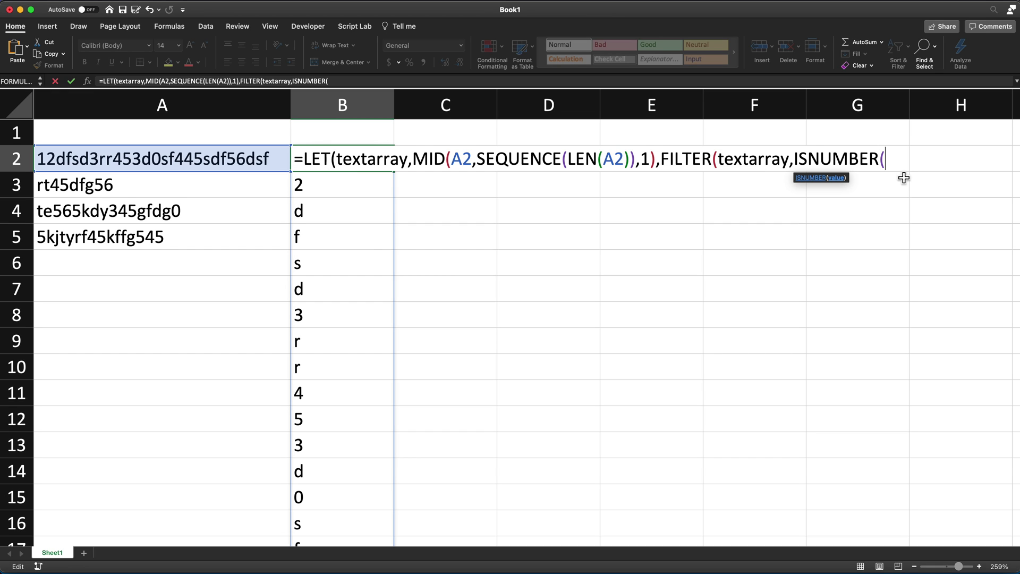
pyautogui.write('tex')
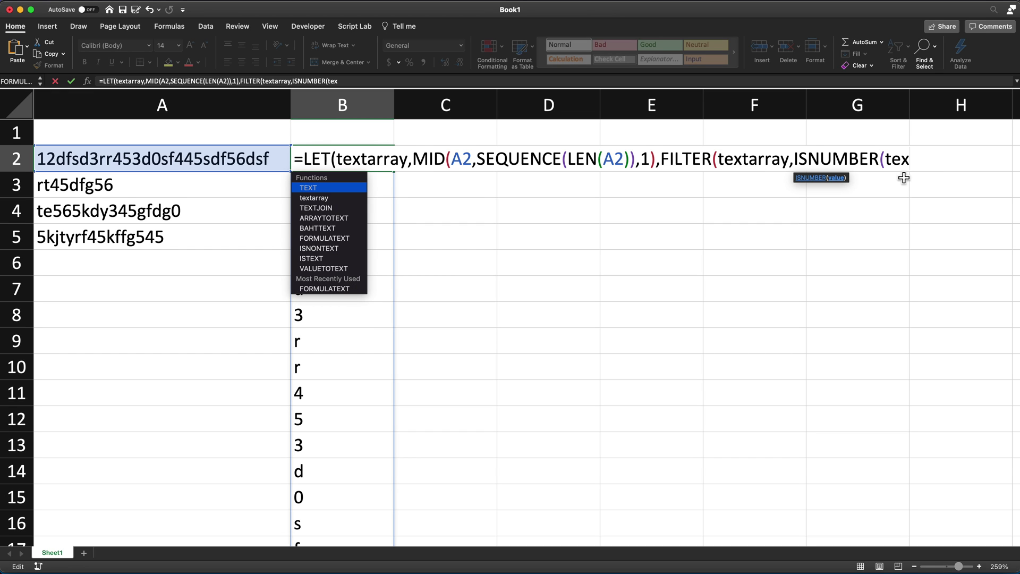
pyautogui.write('ta')
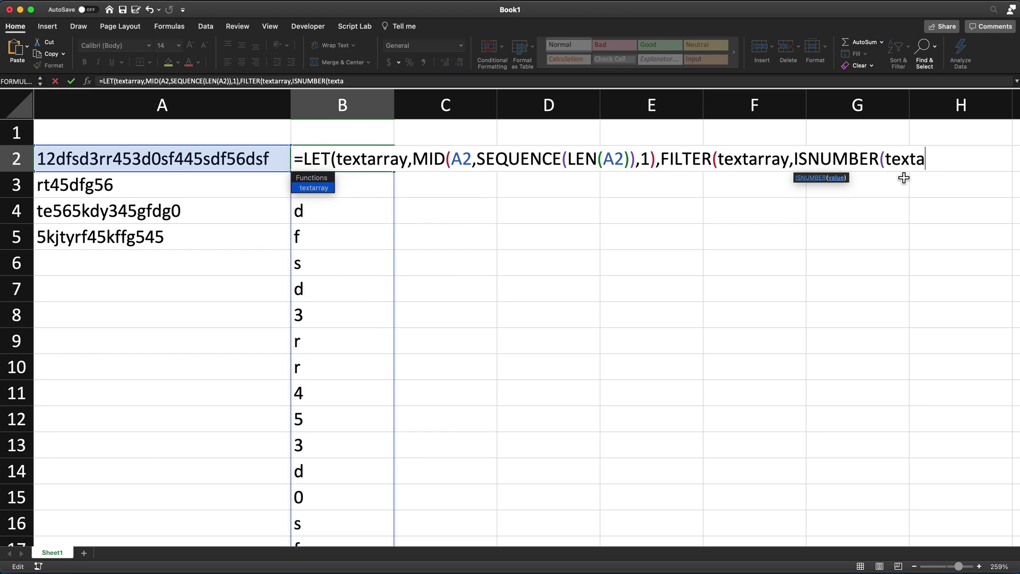
pyautogui.write('rray)')
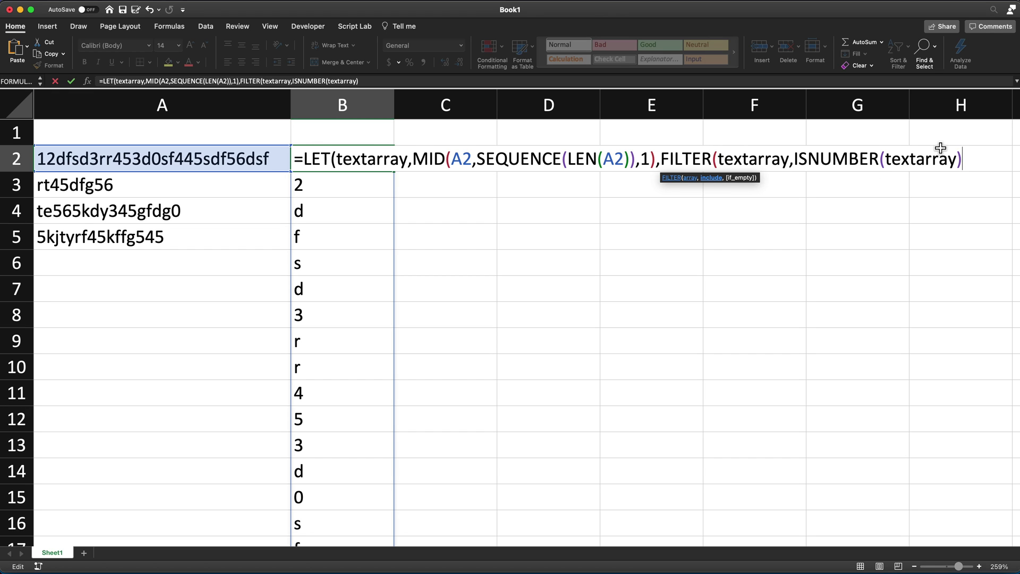
pyautogui.write(')')
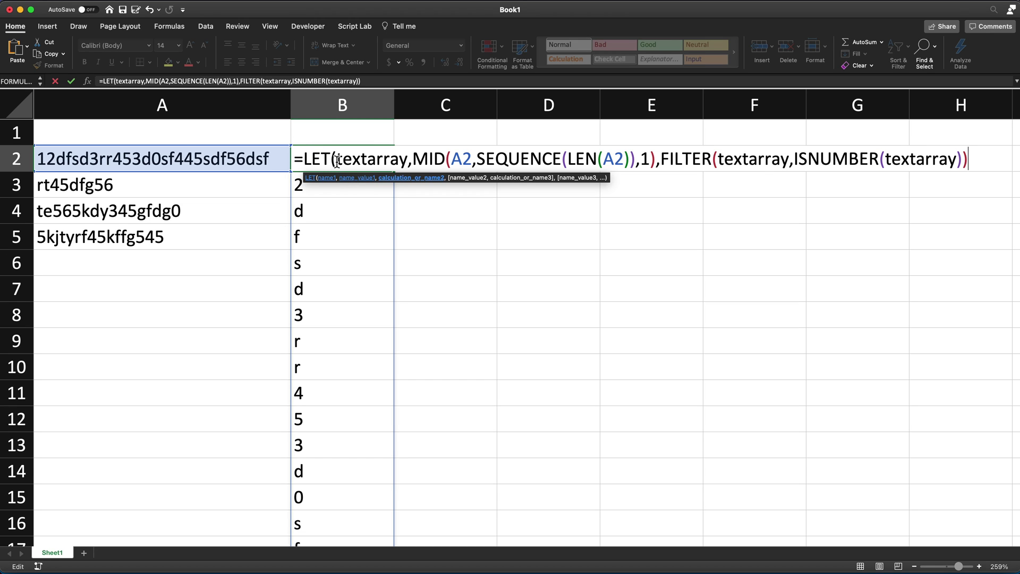
pyautogui.write(')')
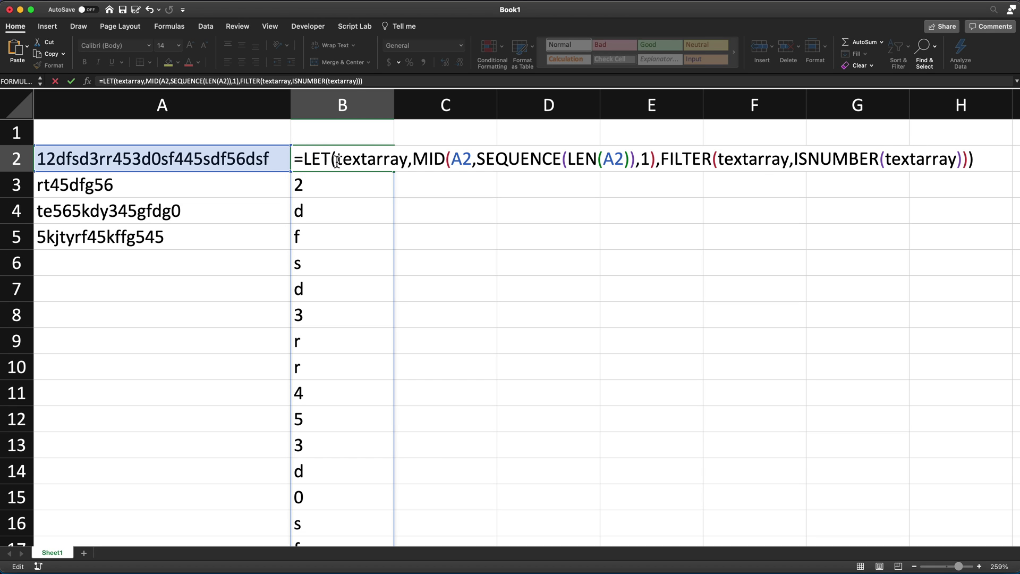
# Commit B2's LET formula, then change its FILTER test to NOT(ISNUMBER(textarray))
pyautogui.press('Return')
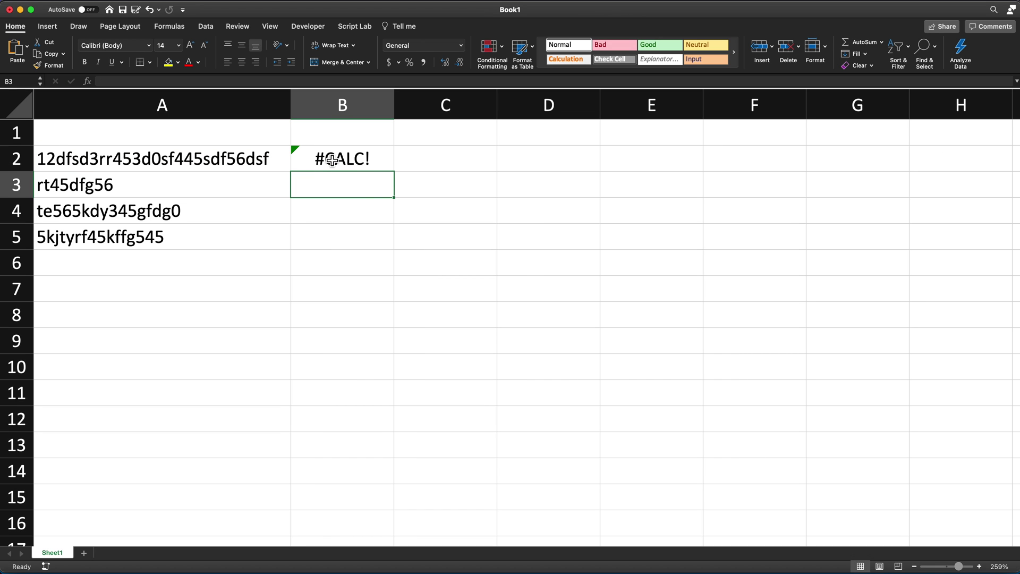
pyautogui.click(331, 164)
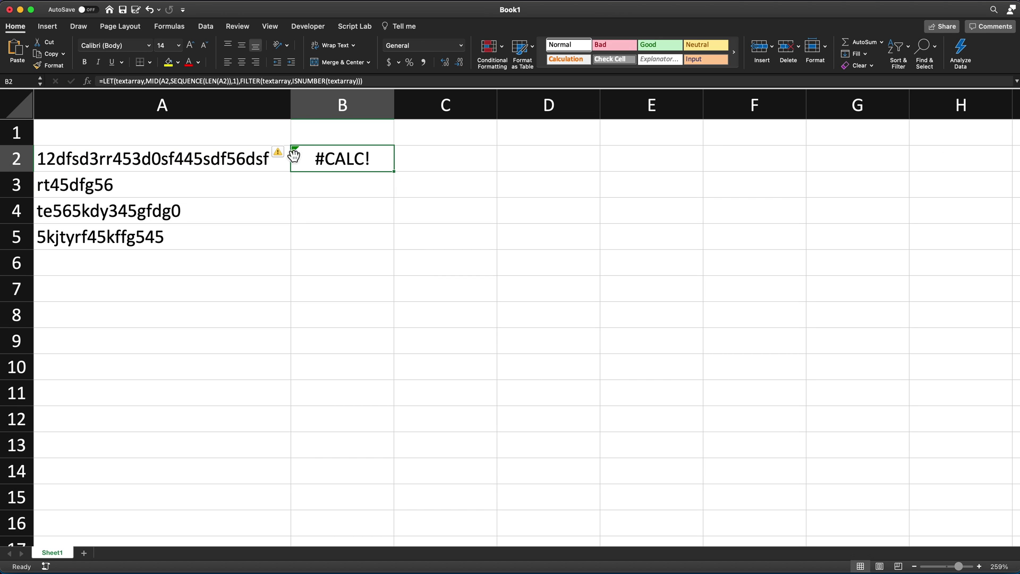
pyautogui.doubleClick(361, 169)
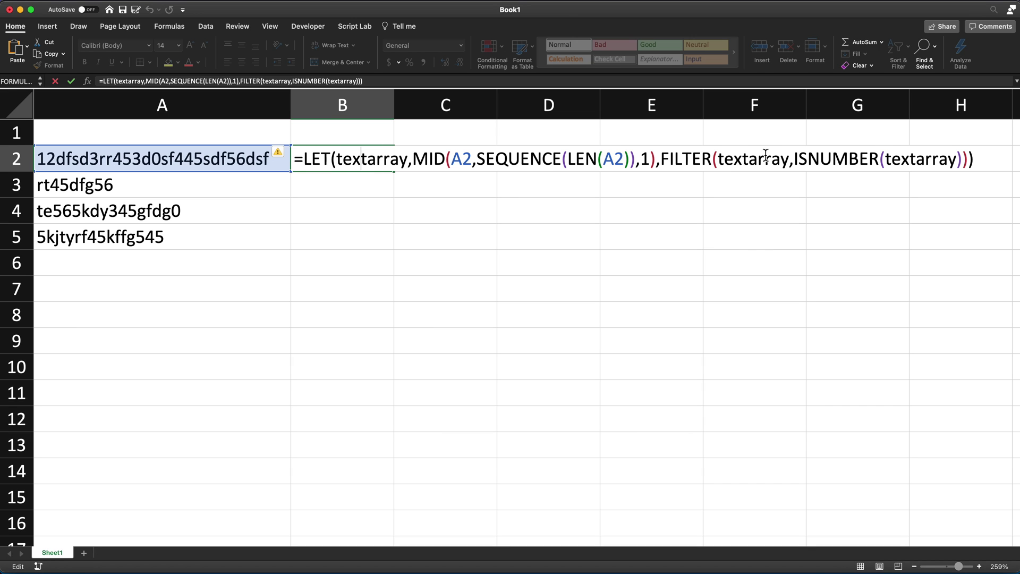
pyautogui.click(796, 162)
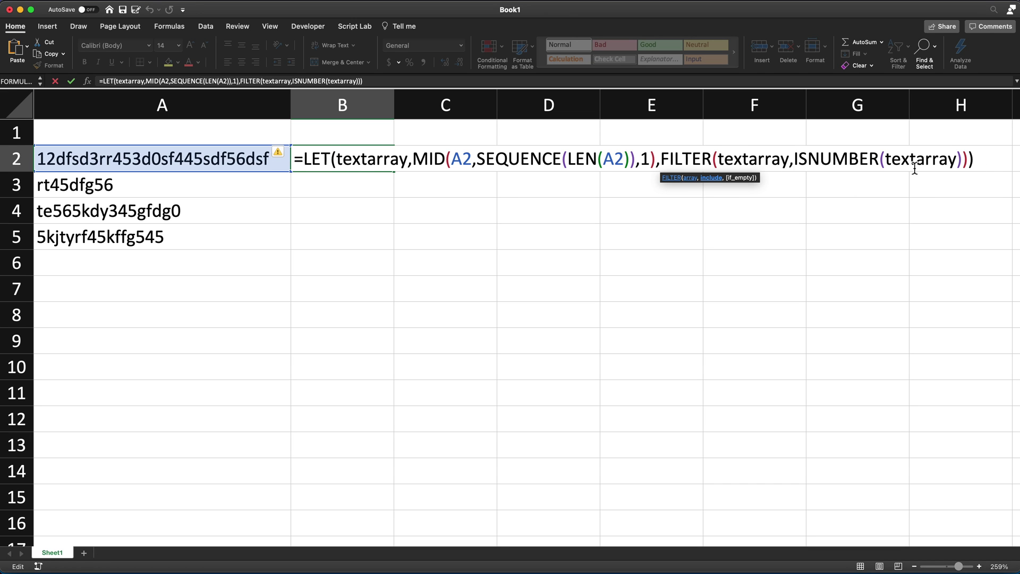
pyautogui.write('NOT(')
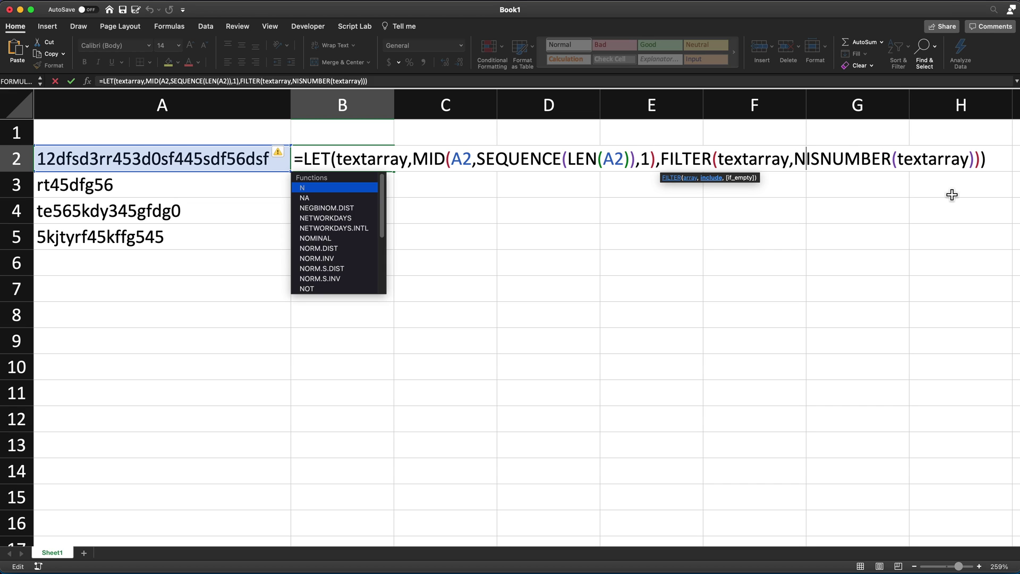
pyautogui.click(1009, 159)
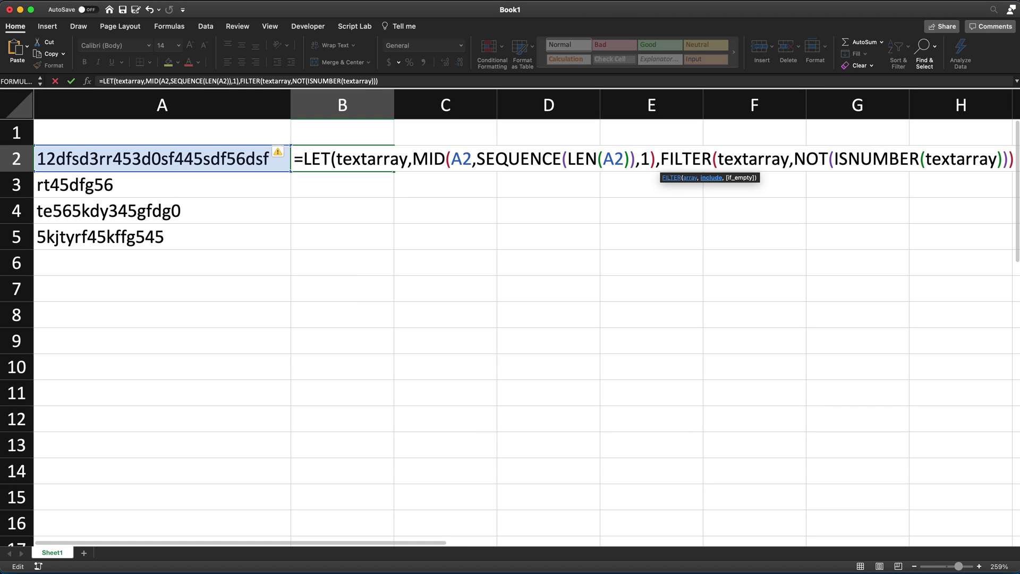
pyautogui.write(')')
pyautogui.press('Return')
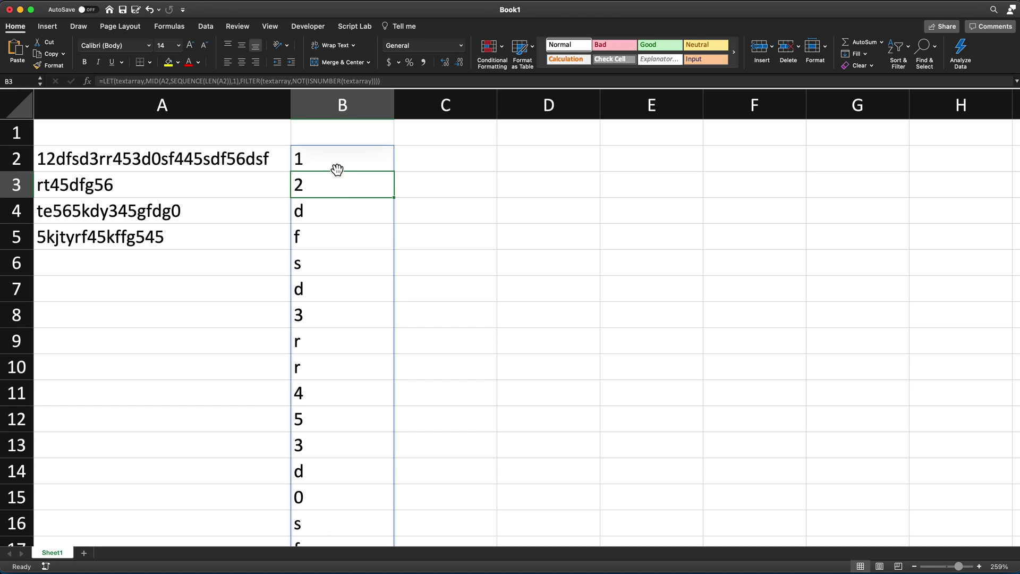
# Compare the formulas in B2 and B3 to find which cell spills the characters
pyautogui.click(310, 162)
pyautogui.click(308, 183)
pyautogui.click(310, 162)
pyautogui.click(310, 185)
pyautogui.click(313, 168)
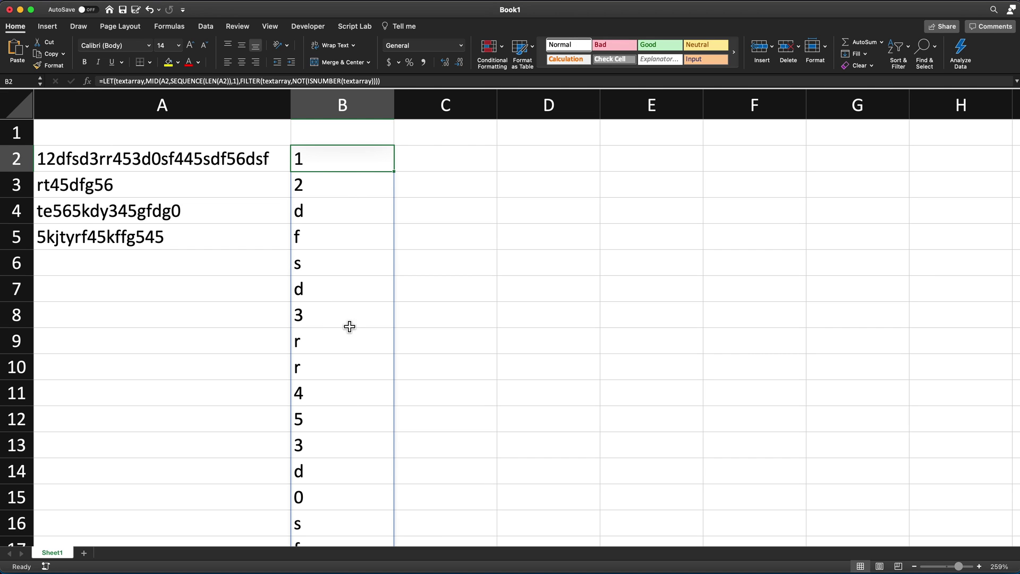
# Change B2's test to ISNUMBER(textarray*1) so only letters d, f, s, d, r… spill
pyautogui.doubleClick(353, 167)
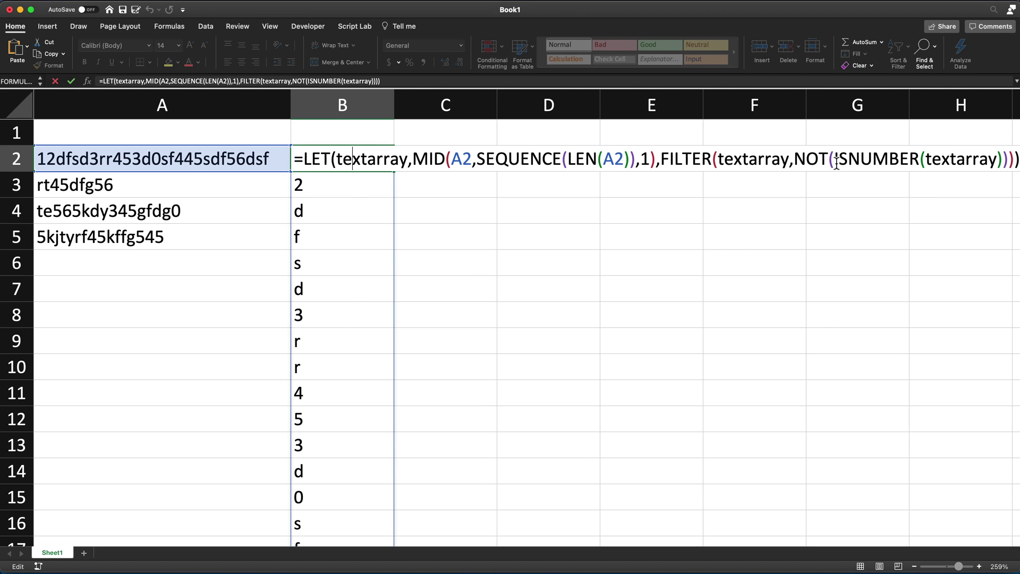
pyautogui.moveTo(836, 162); pyautogui.dragTo(917, 161)
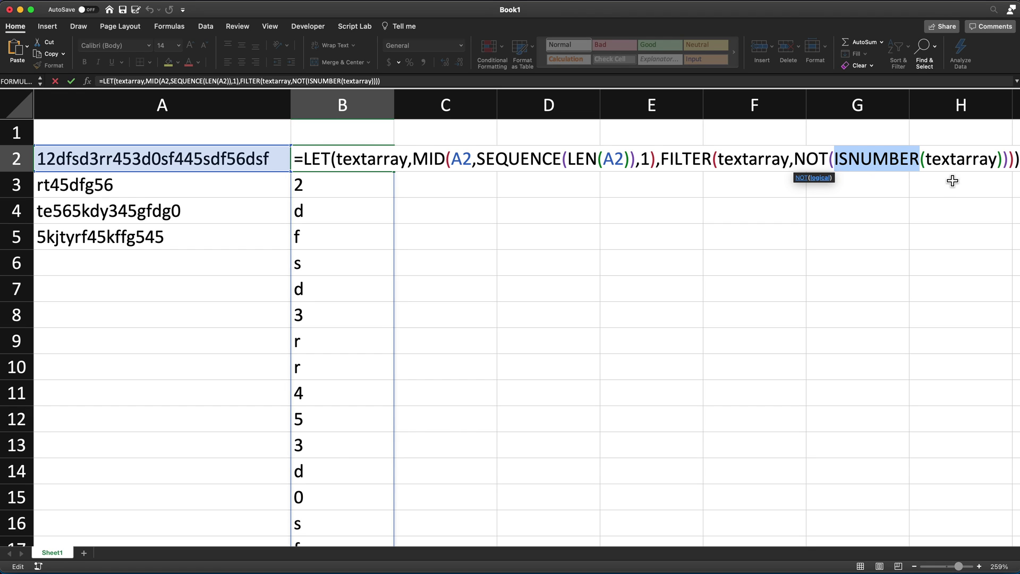
pyautogui.click(999, 163)
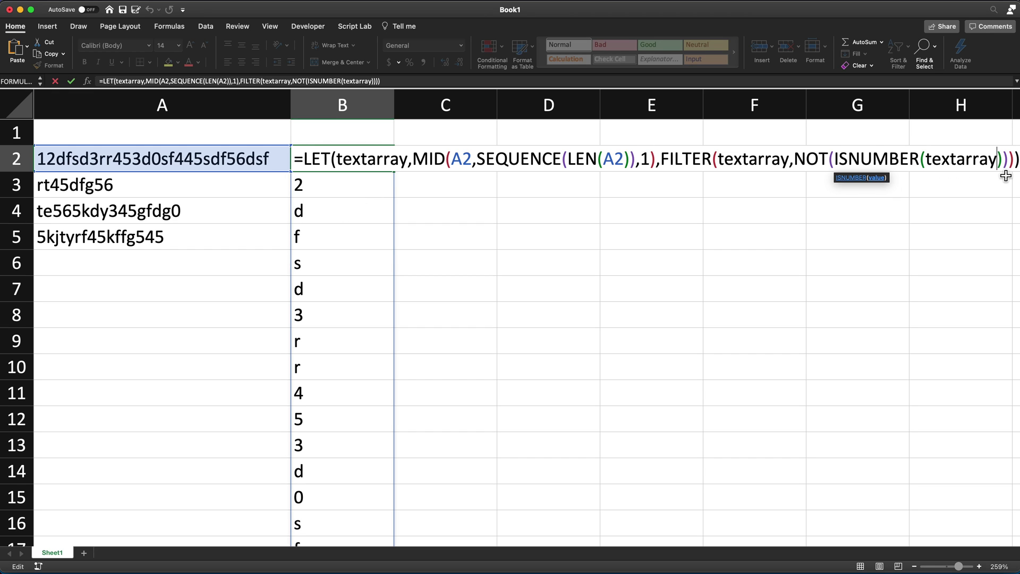
pyautogui.doubleClick(967, 164)
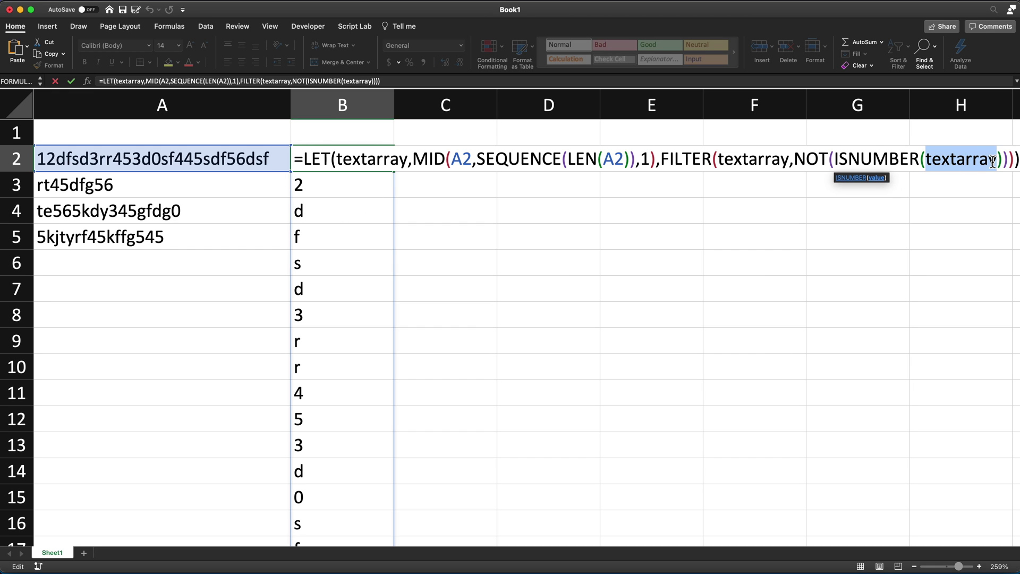
pyautogui.press('Right')
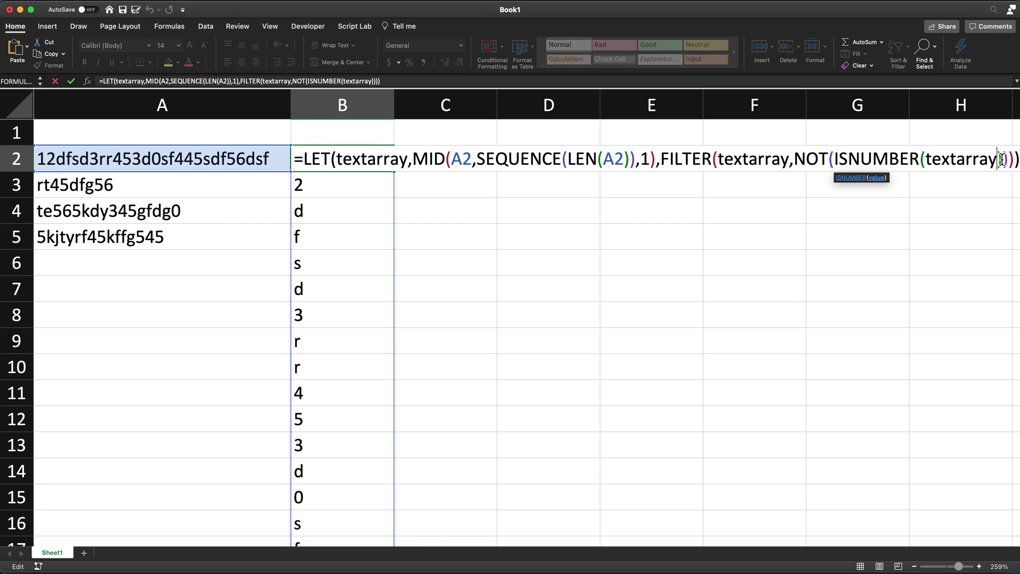
pyautogui.write('*1')
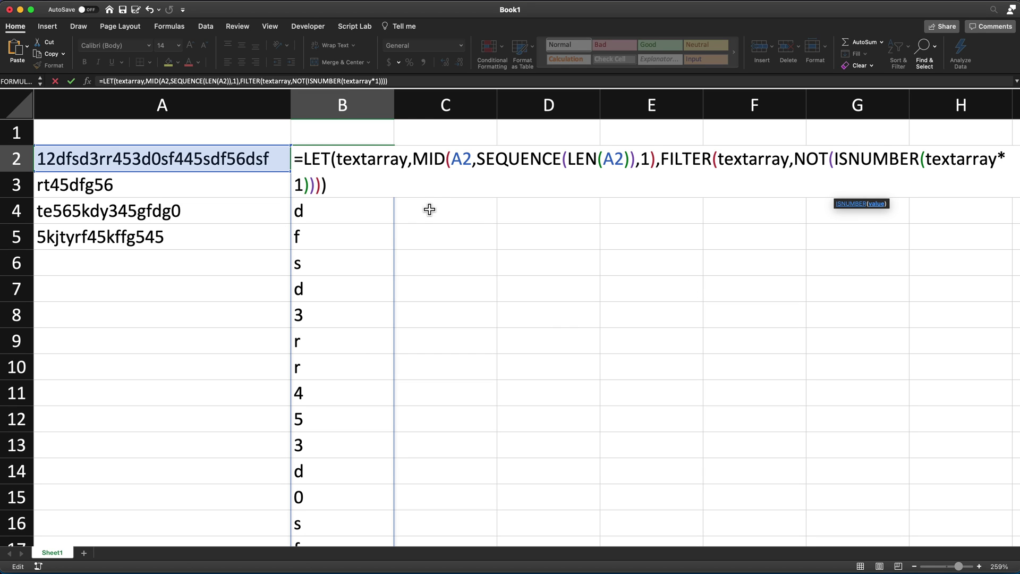
pyautogui.click(420, 191)
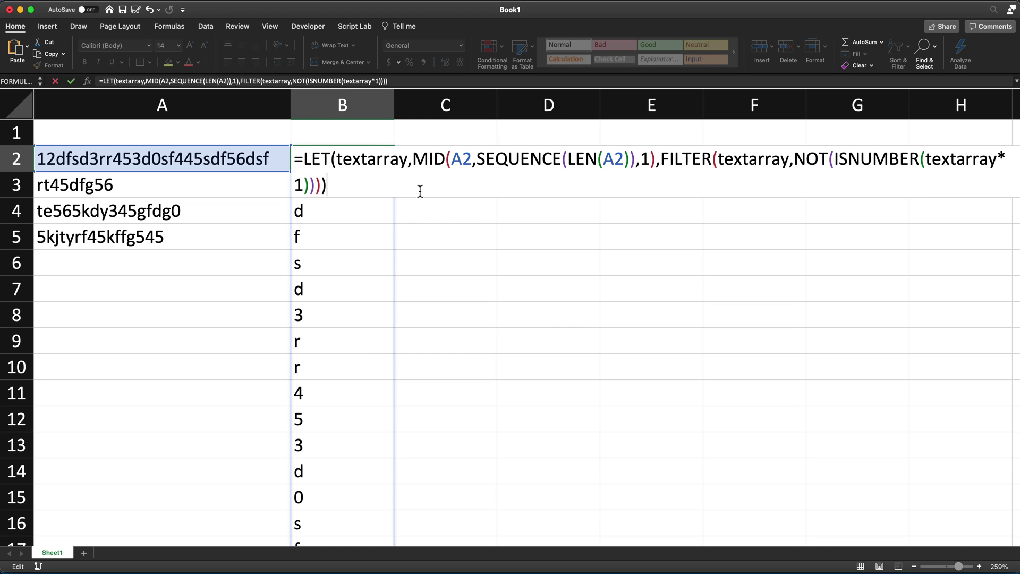
pyautogui.press('Return')
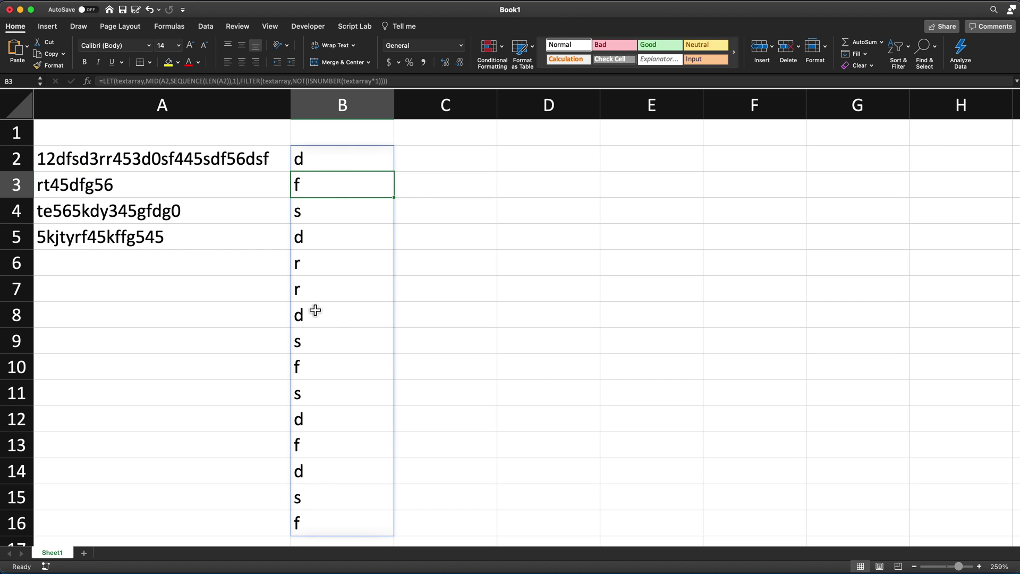
pyautogui.scroll(-1, 392, 312)
pyautogui.scroll(1, 391, 316)
pyautogui.click(361, 163)
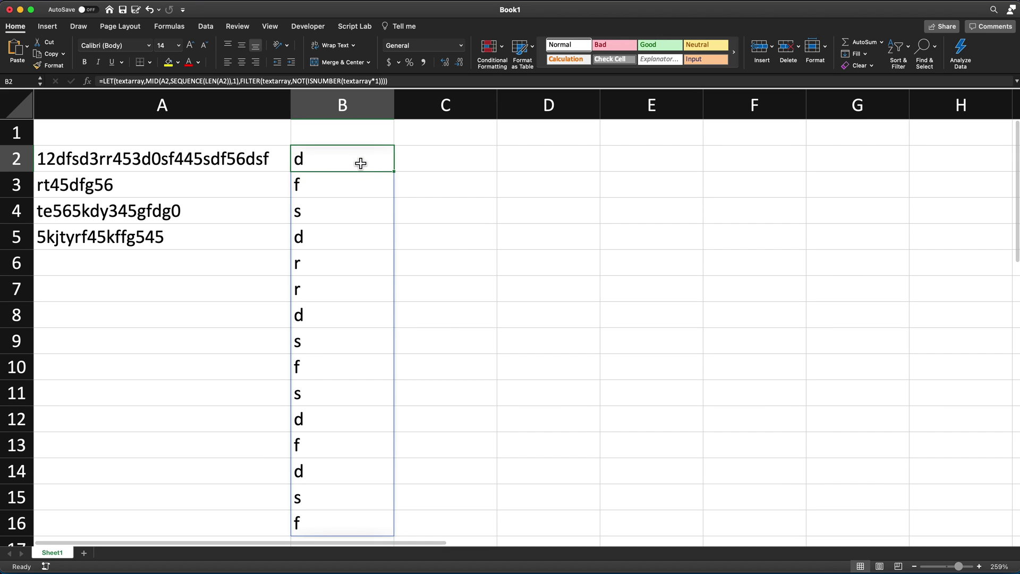
pyautogui.doubleClick(361, 163)
pyautogui.doubleClick(808, 161)
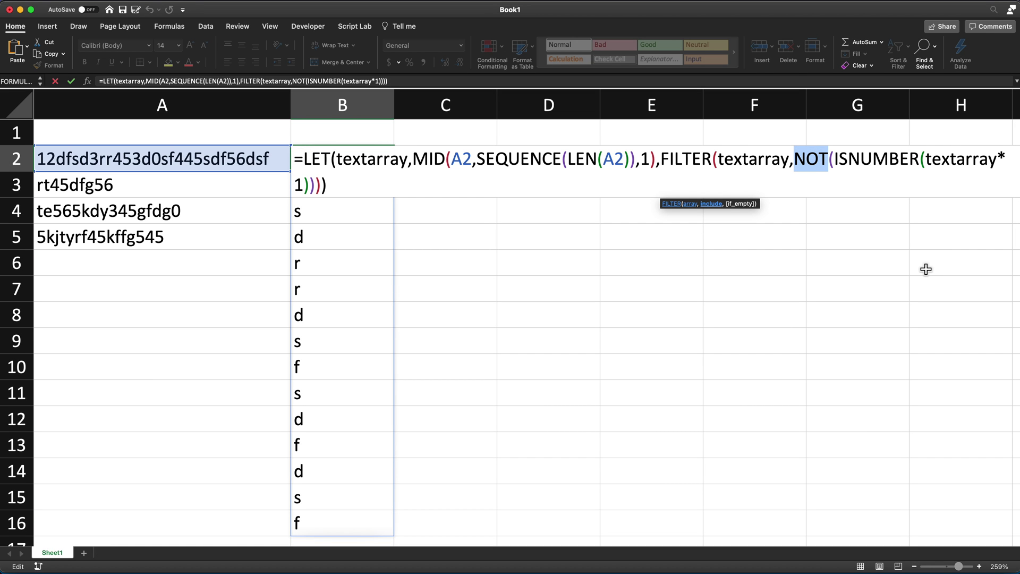
pyautogui.press('BackSpace')
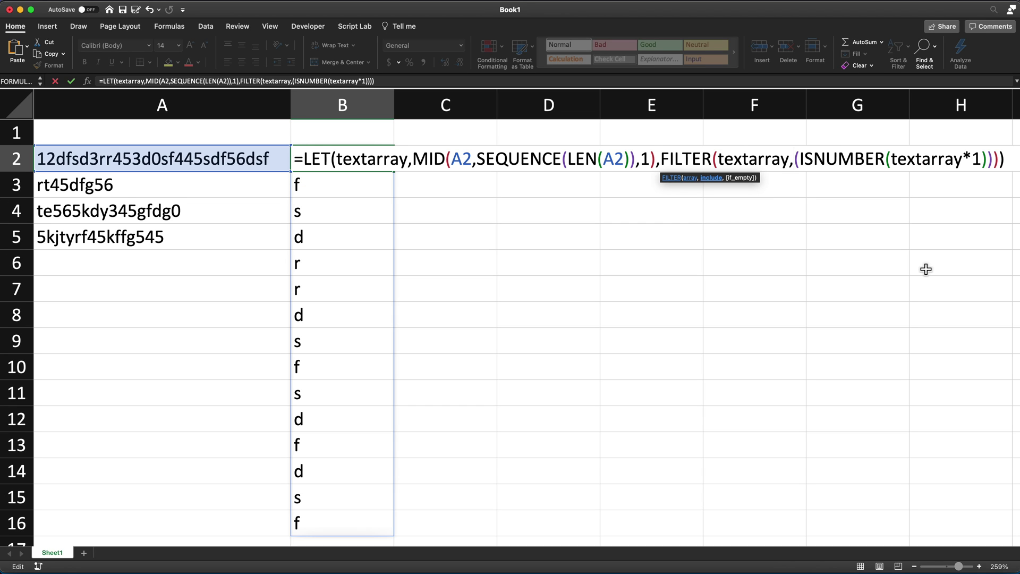
pyautogui.press('Return')
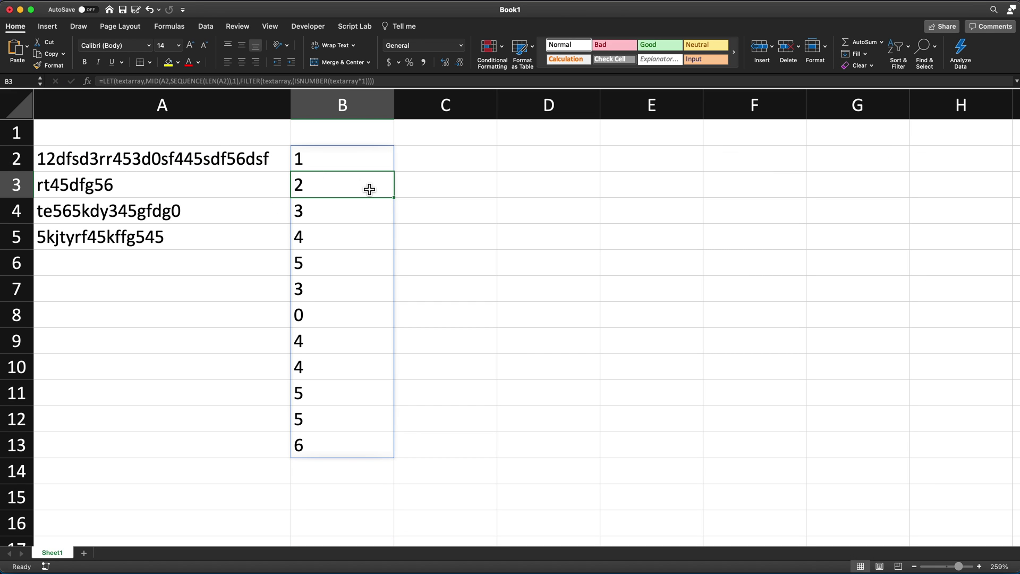
pyautogui.press('super+z')
pyautogui.doubleClick(348, 158)
pyautogui.doubleClick(811, 159)
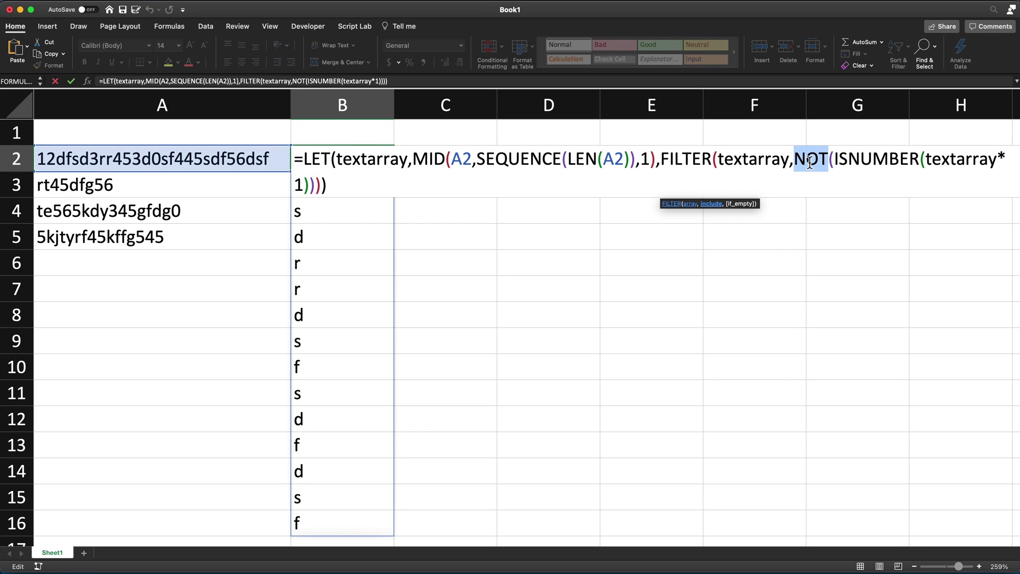
pyautogui.click(411, 192)
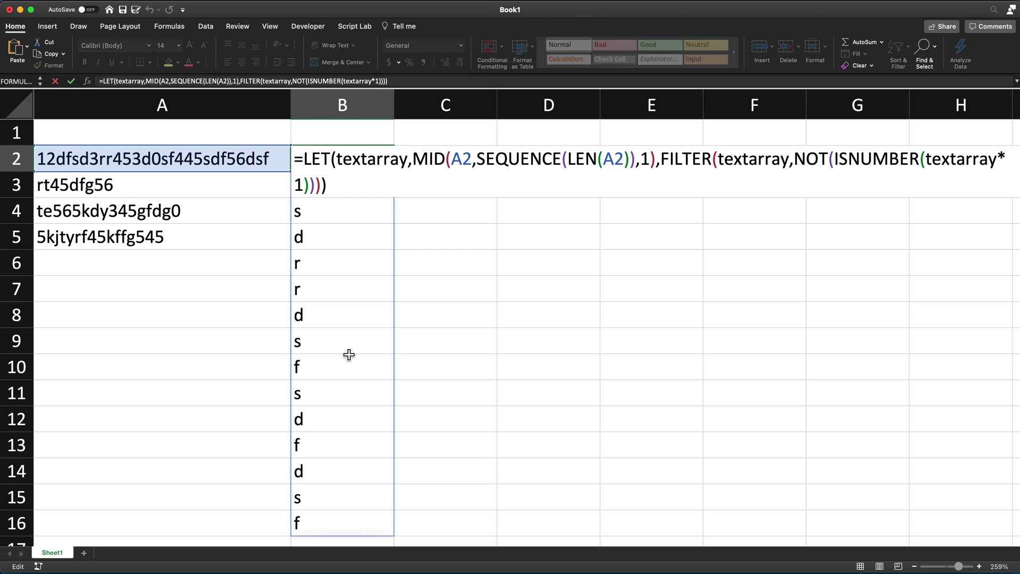
# Wrap B2's formula in CONCAT( ) so it returns dfsdrrdsfsdfdsf
pyautogui.press('Home')
pyautogui.press('Right')
pyautogui.write('CON')
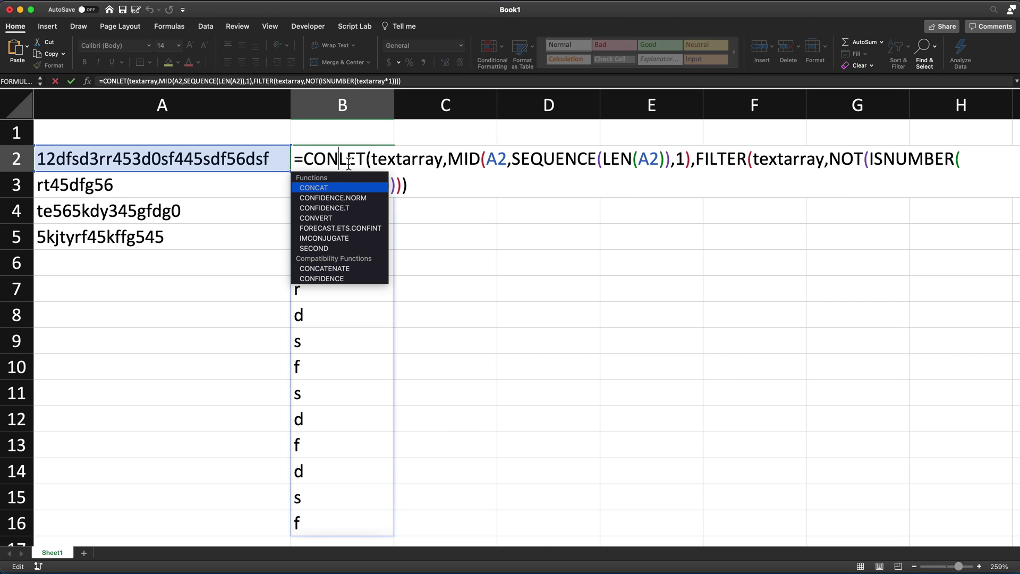
pyautogui.press('Tab')
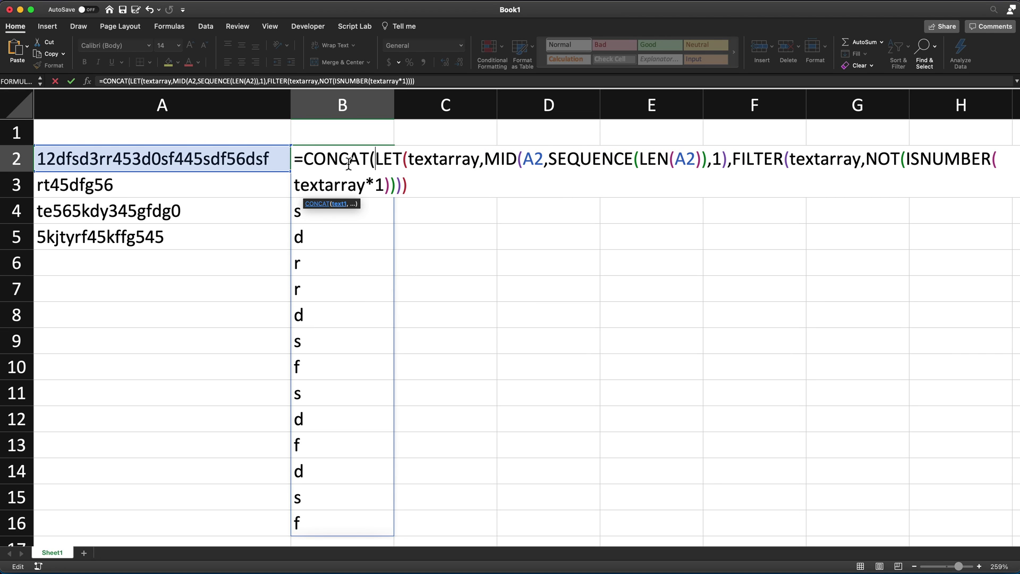
pyautogui.click(446, 186)
pyautogui.write(')')
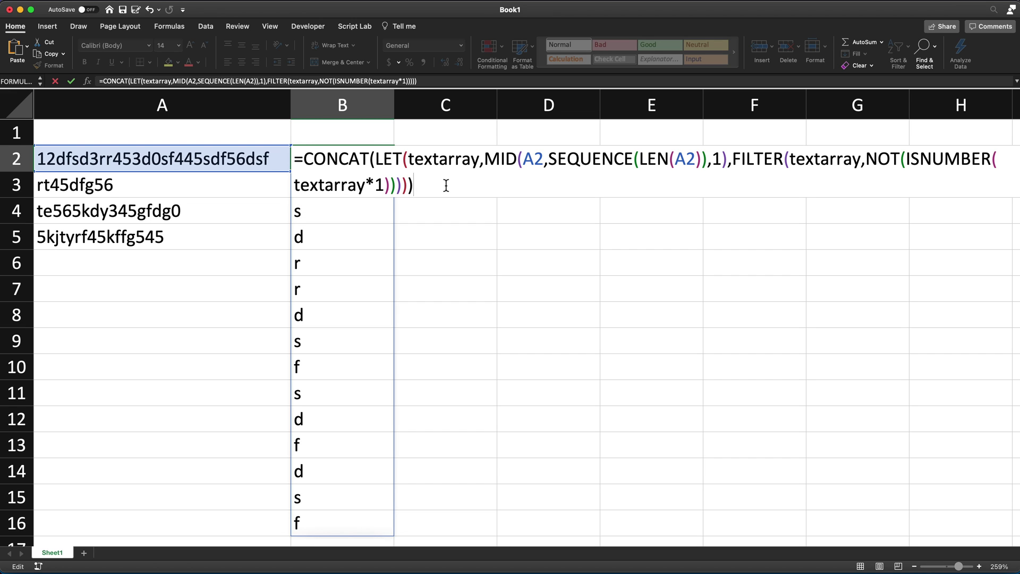
pyautogui.press('Return')
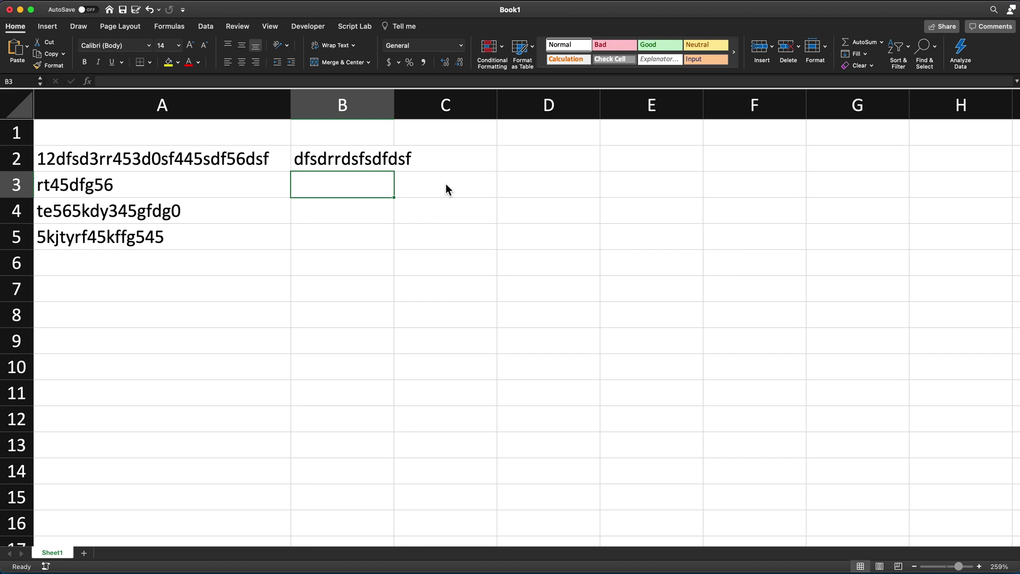
# Widen column B and fill B2's formula down through B5
pyautogui.moveTo(396, 106); pyautogui.dragTo(461, 107)
pyautogui.doubleClick(349, 160)
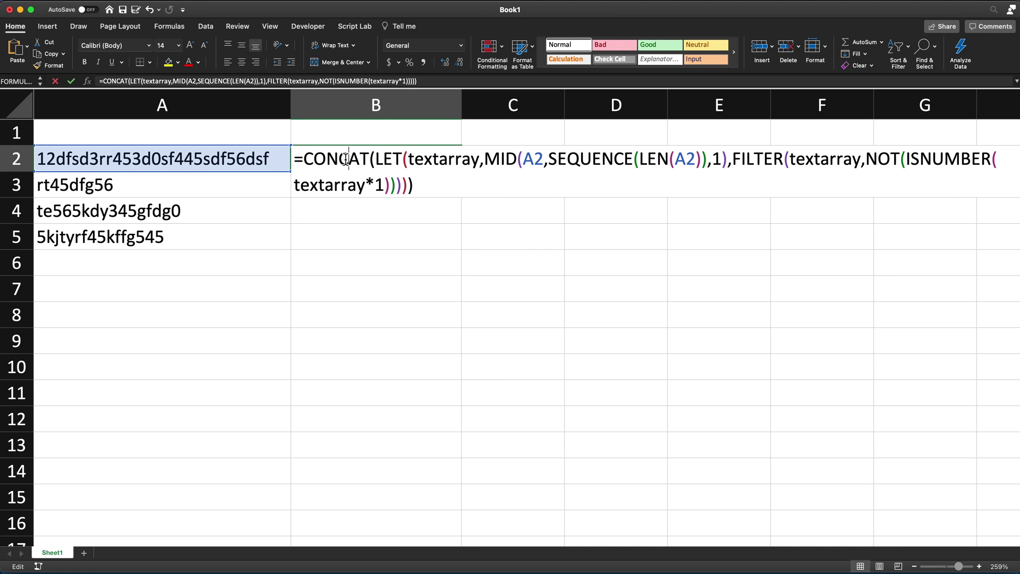
pyautogui.click(425, 184)
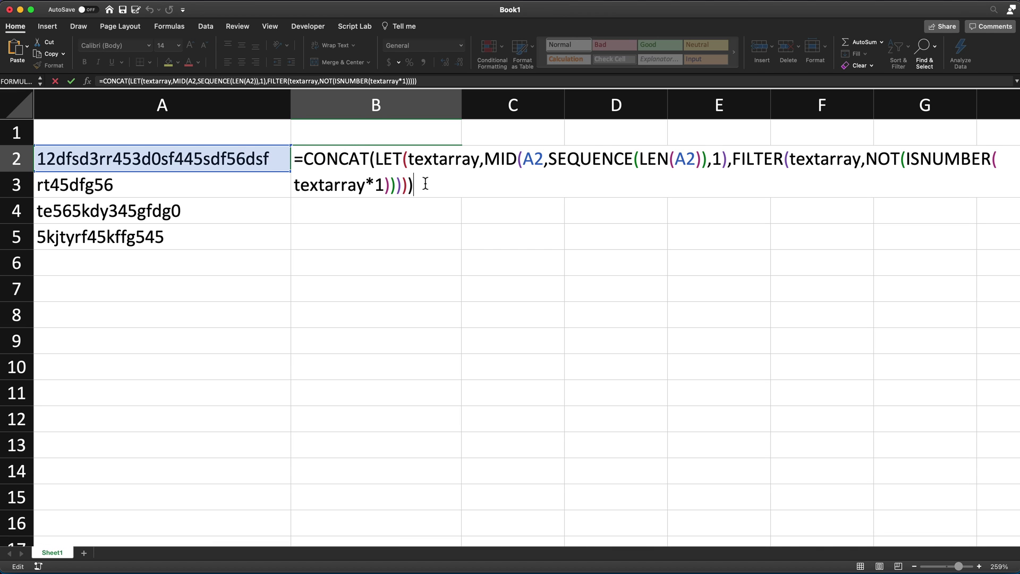
pyautogui.press('Return')
pyautogui.click(433, 160)
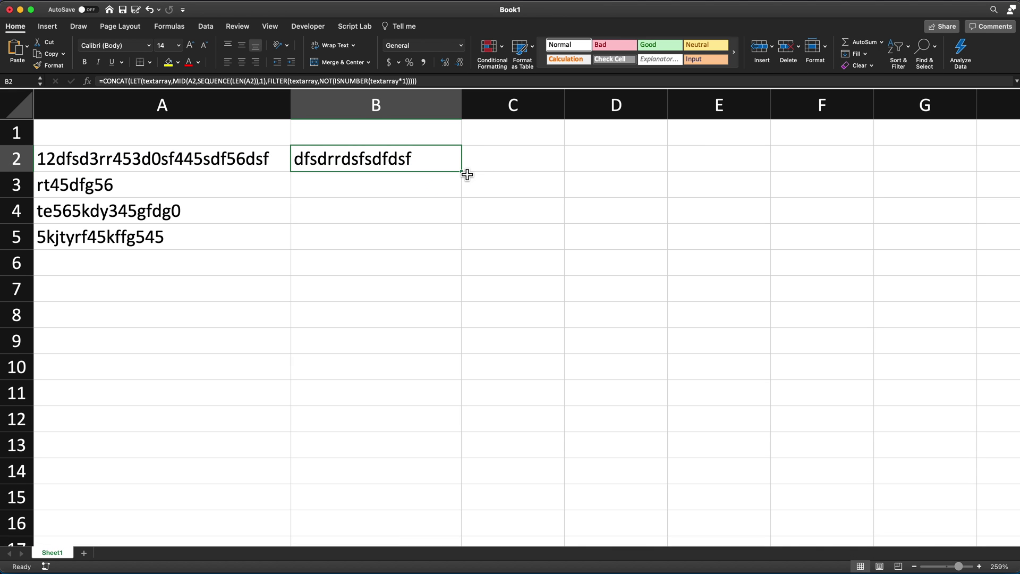
pyautogui.moveTo(466, 174); pyautogui.dragTo(451, 248)
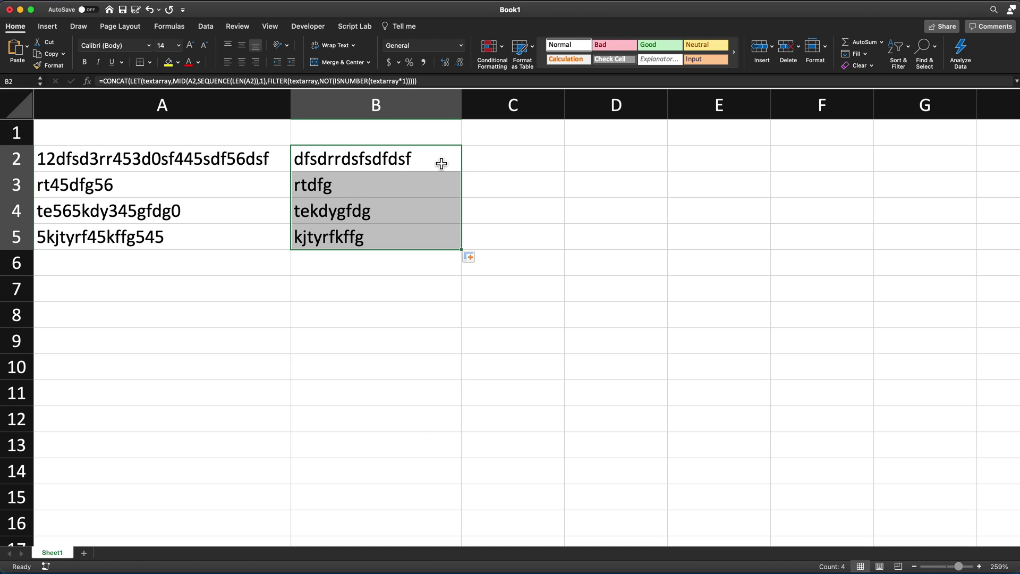
pyautogui.click(421, 162)
pyautogui.doubleClick(420, 162)
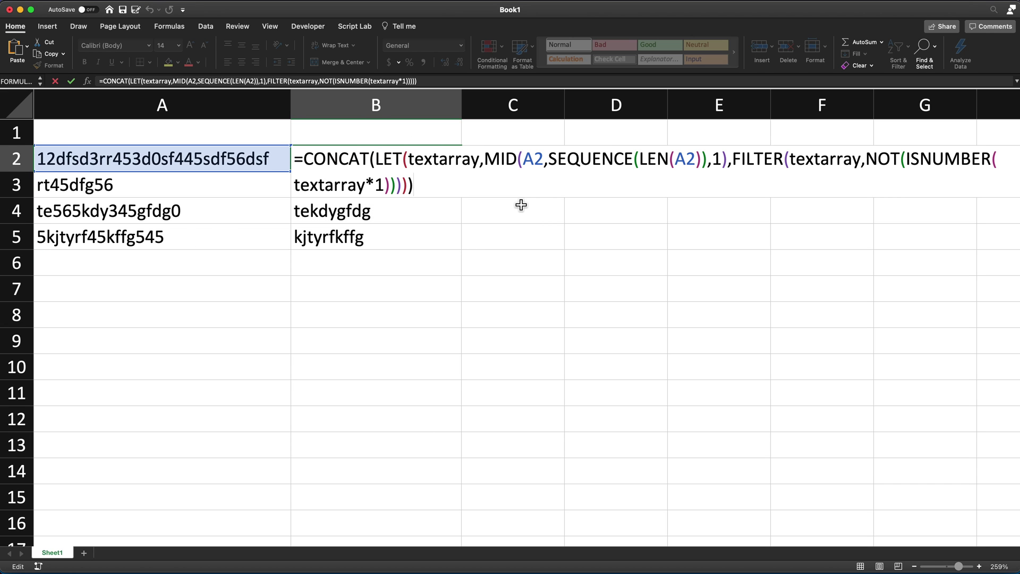